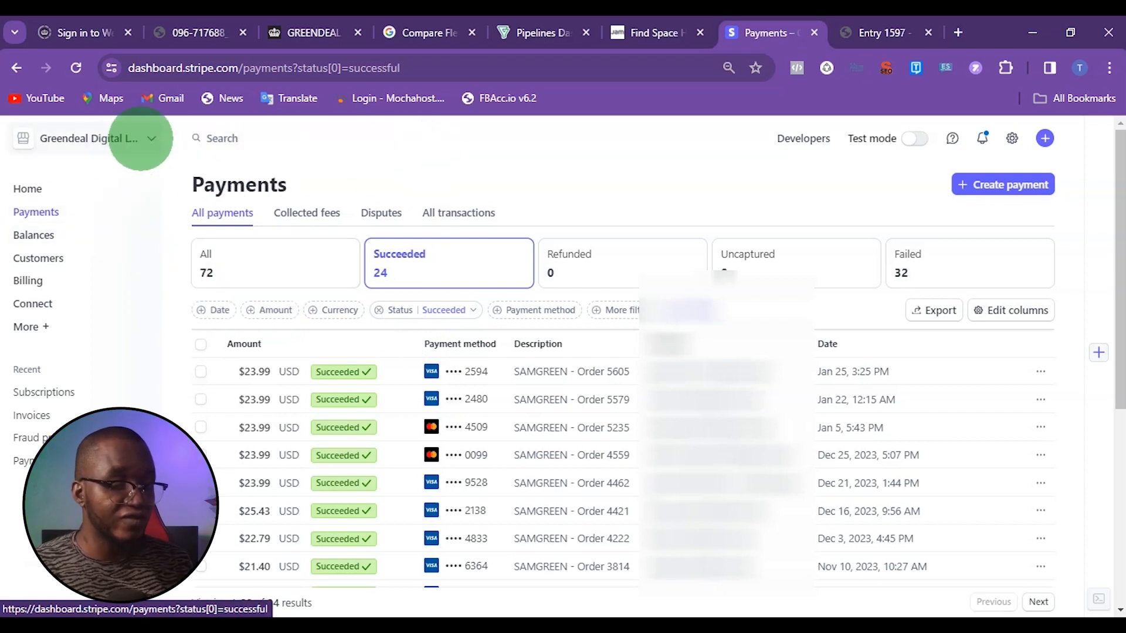
- Go to stripe.com in the other browser window and get from its sign-in page to the new-account registration form
click(142, 138)
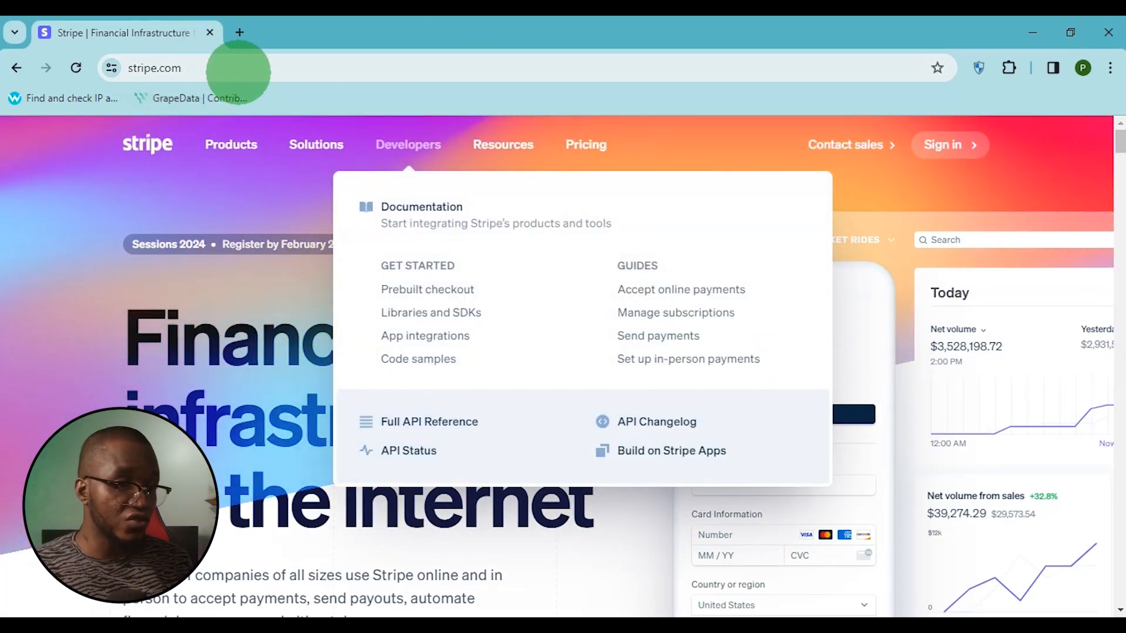
click(237, 70)
click(238, 70)
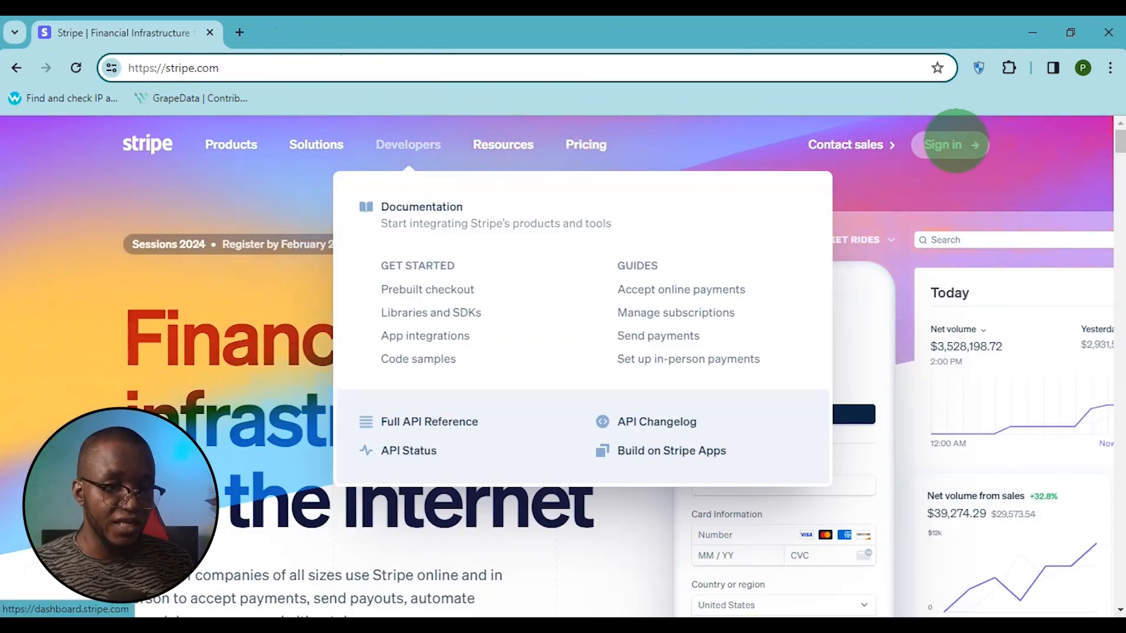
click(944, 144)
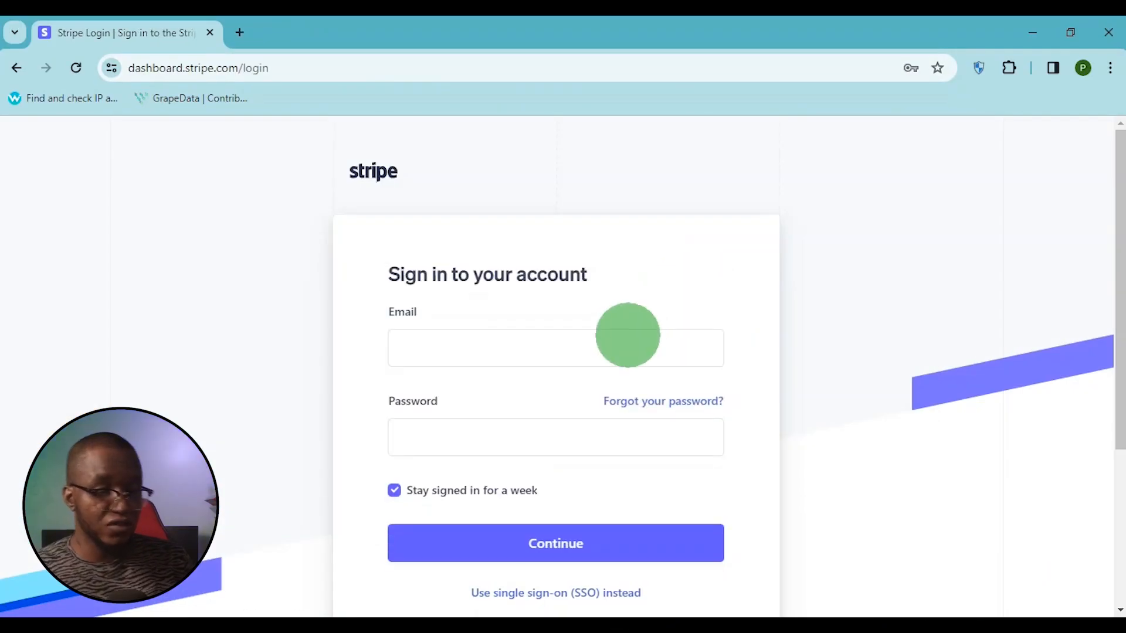
scroll(628, 335, down, 3)
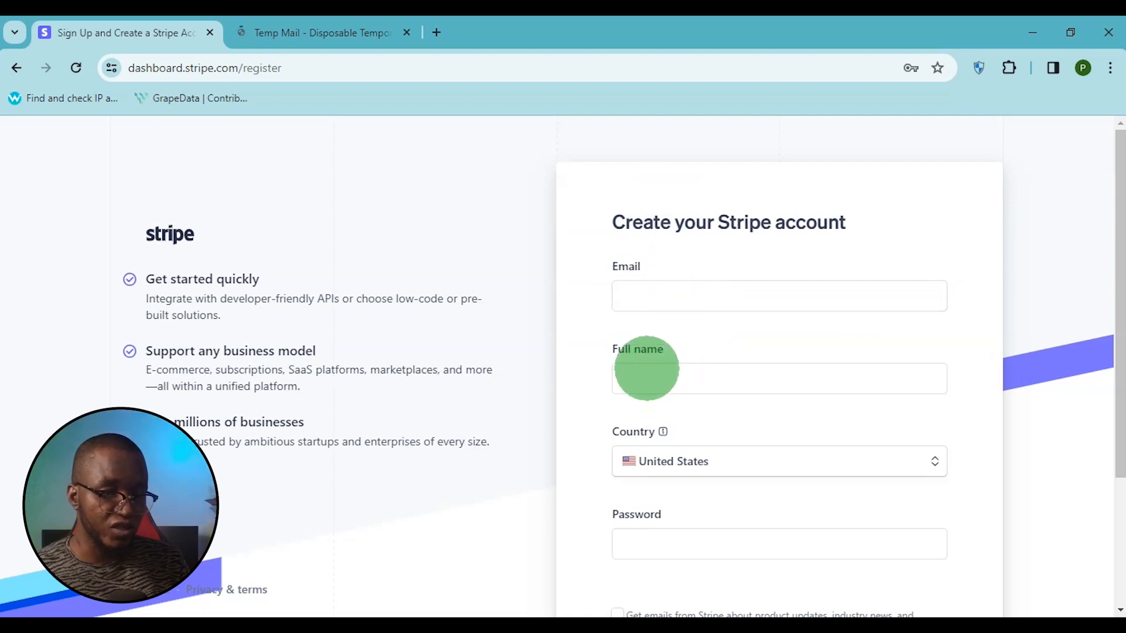
- Set the country to United Kingdom, enter the email, full name and account password, and create the account
click(642, 461)
text(united)
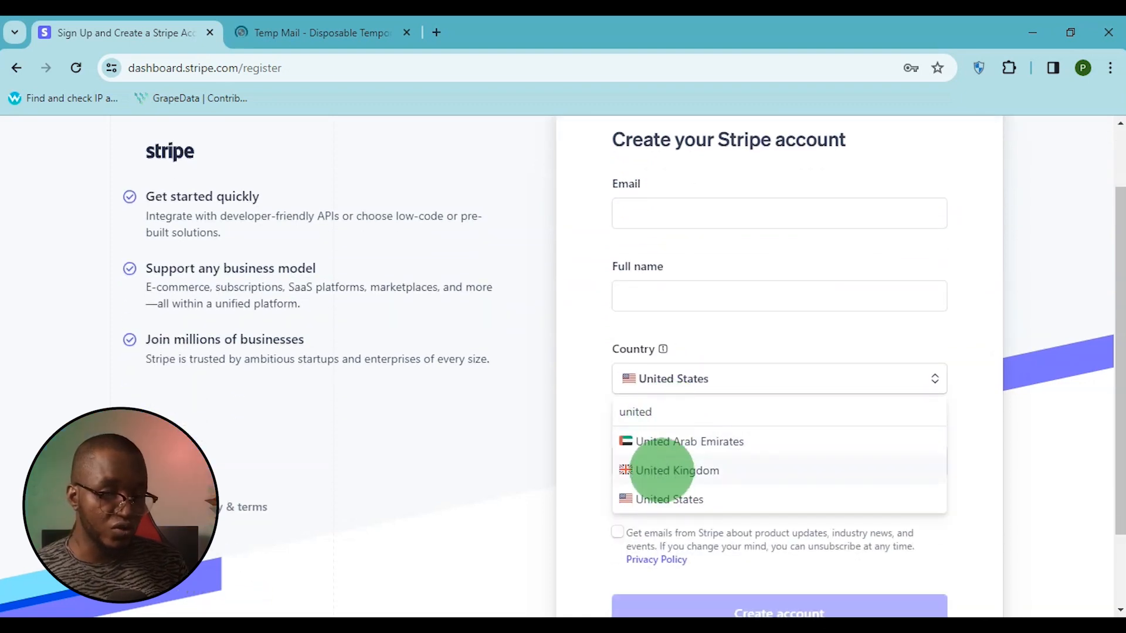
click(661, 470)
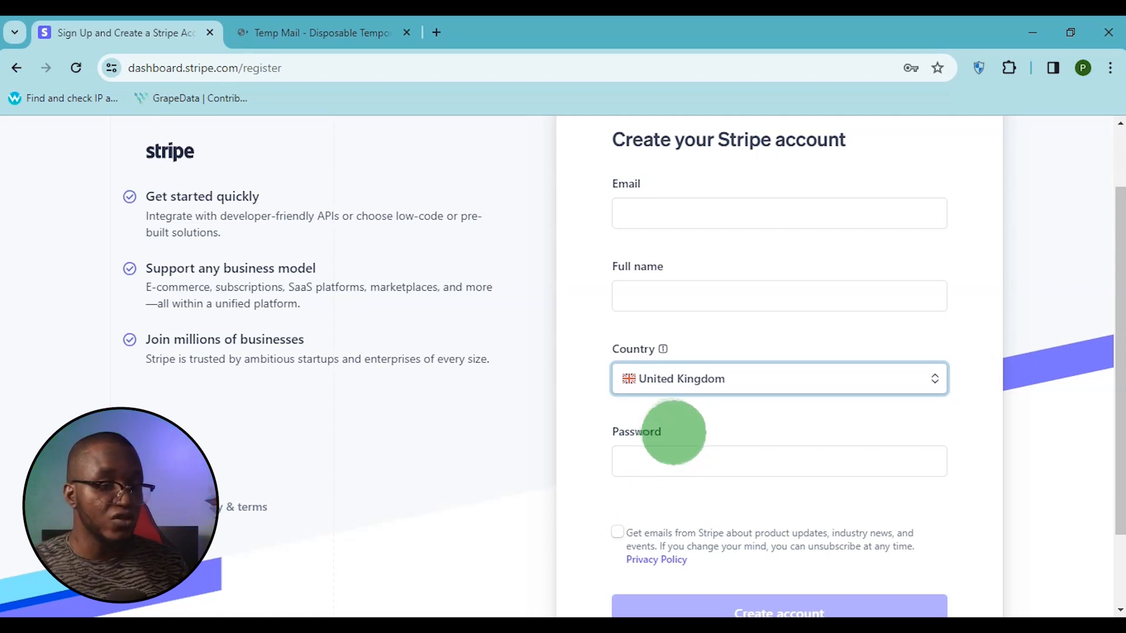
scroll(627, 381, down, 1)
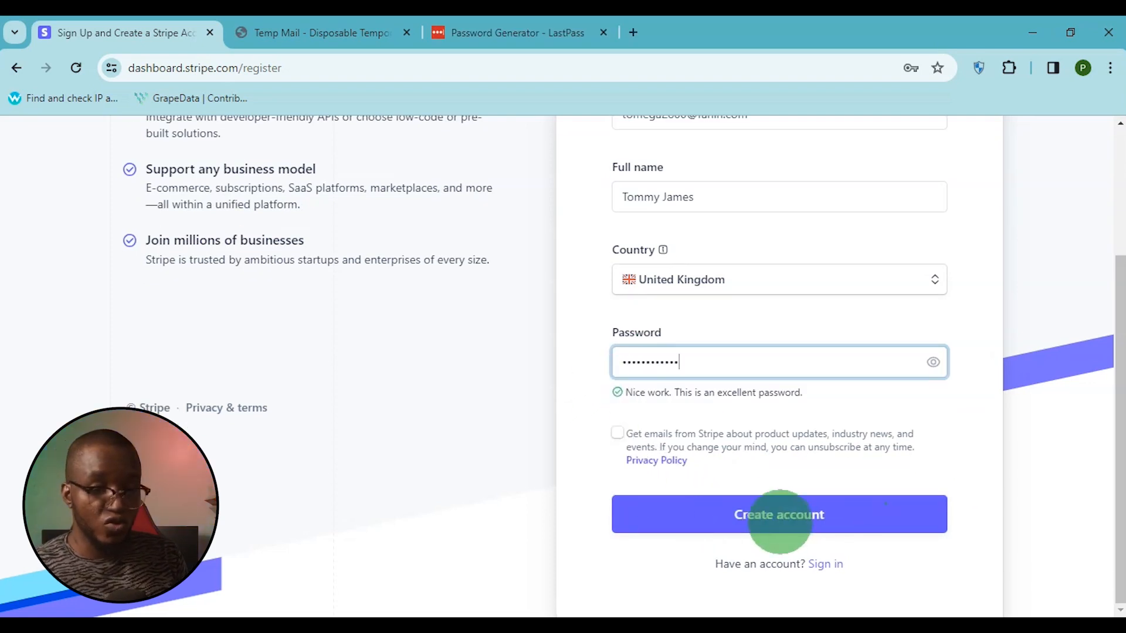
click(756, 514)
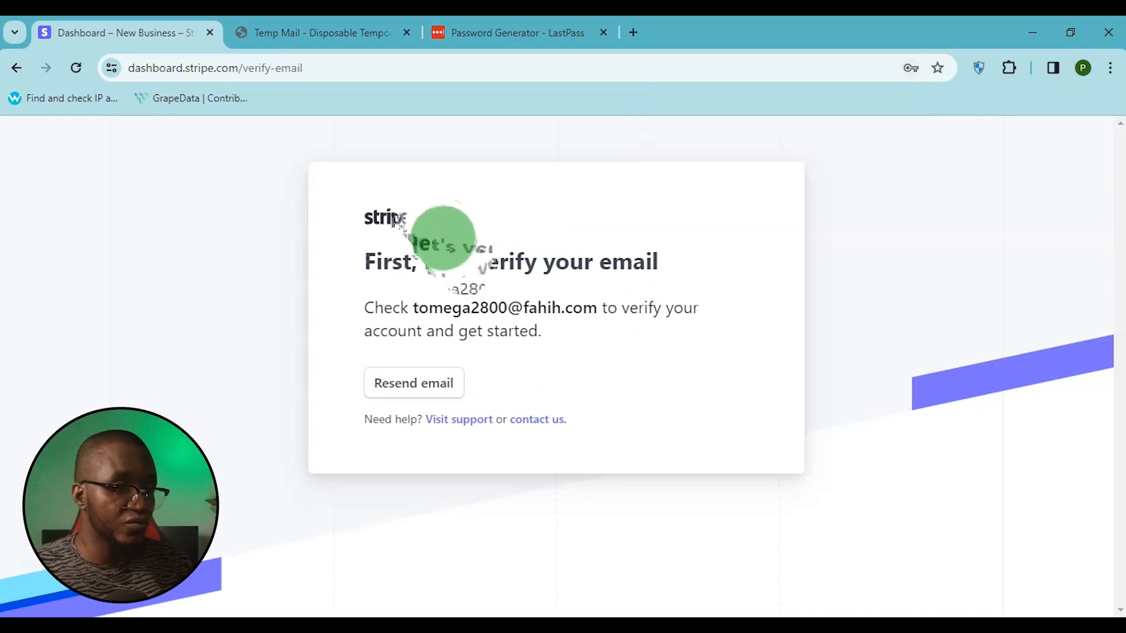
- Verify the new account's email address and leave the introductory questionnaire for the dashboard home page
click(403, 417)
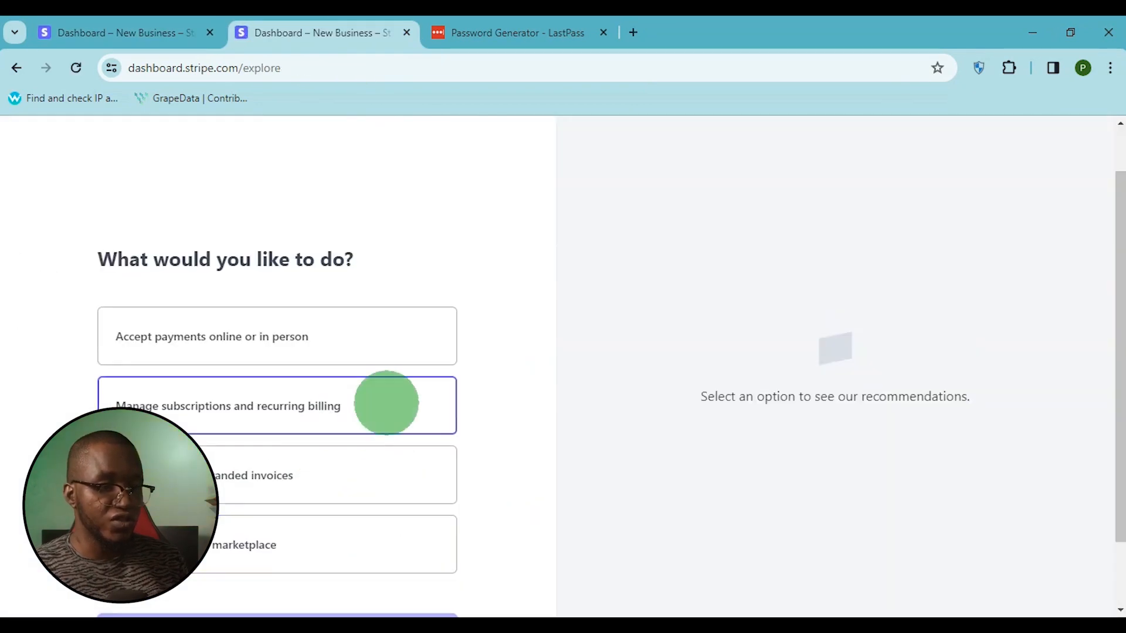
click(14, 145)
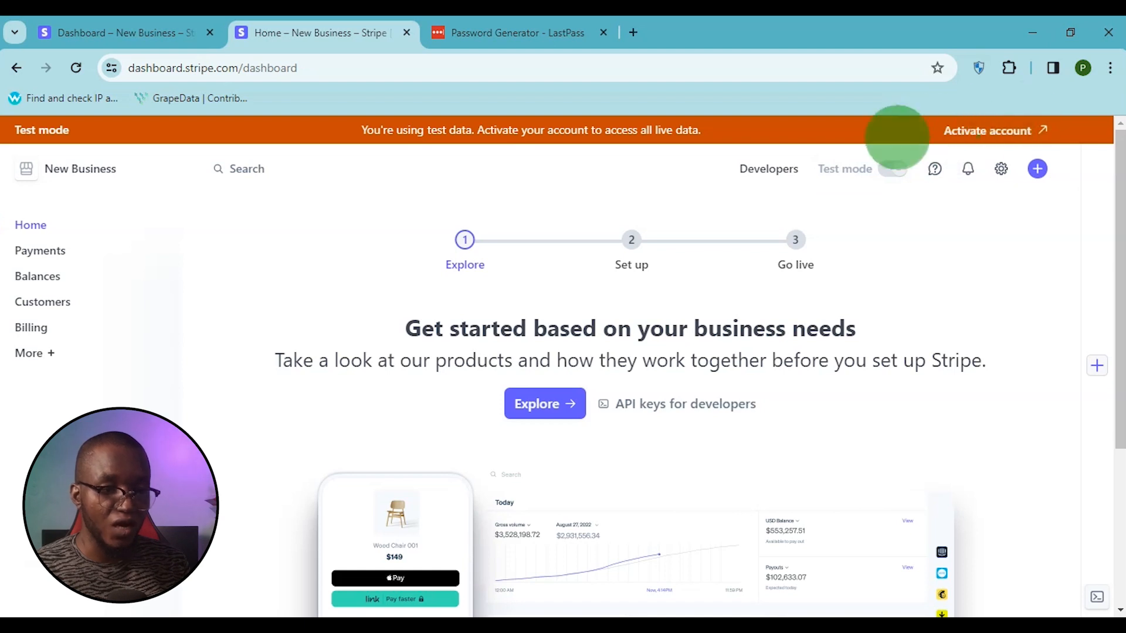
- Explore the product options, choose "Accept payments online or in person" and continue with Payments
scroll(551, 374, down, 1)
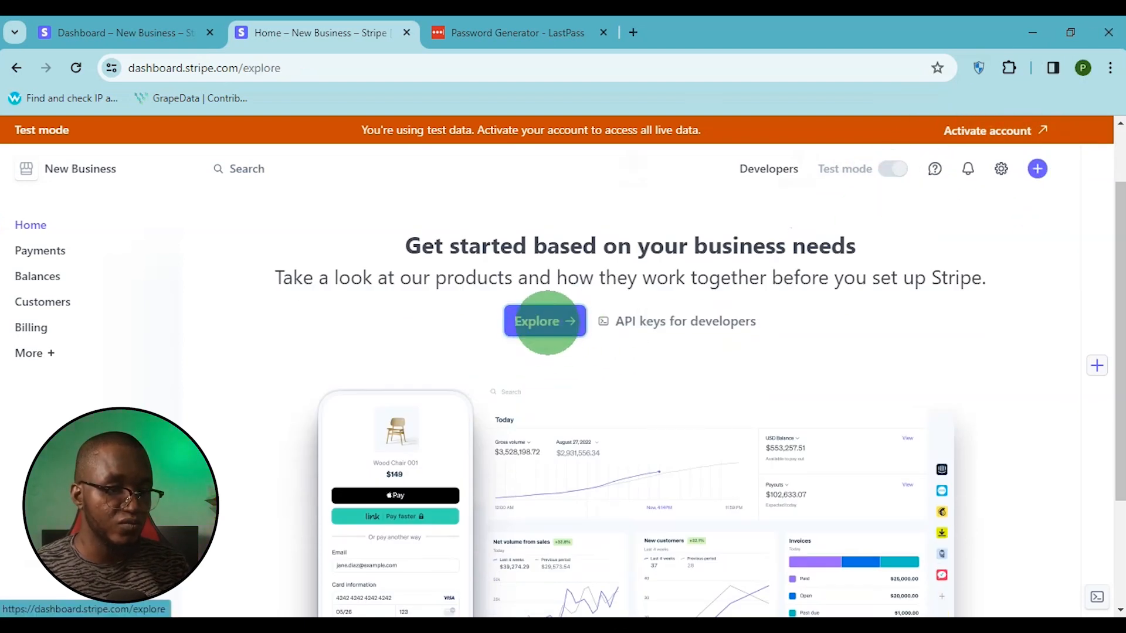
click(545, 321)
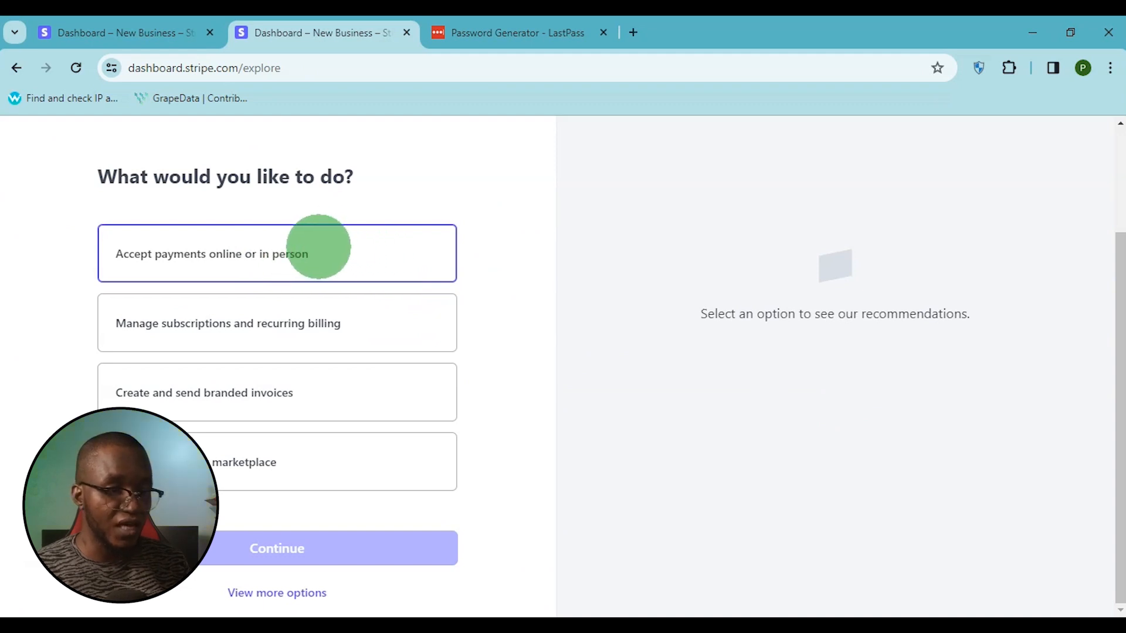
click(318, 247)
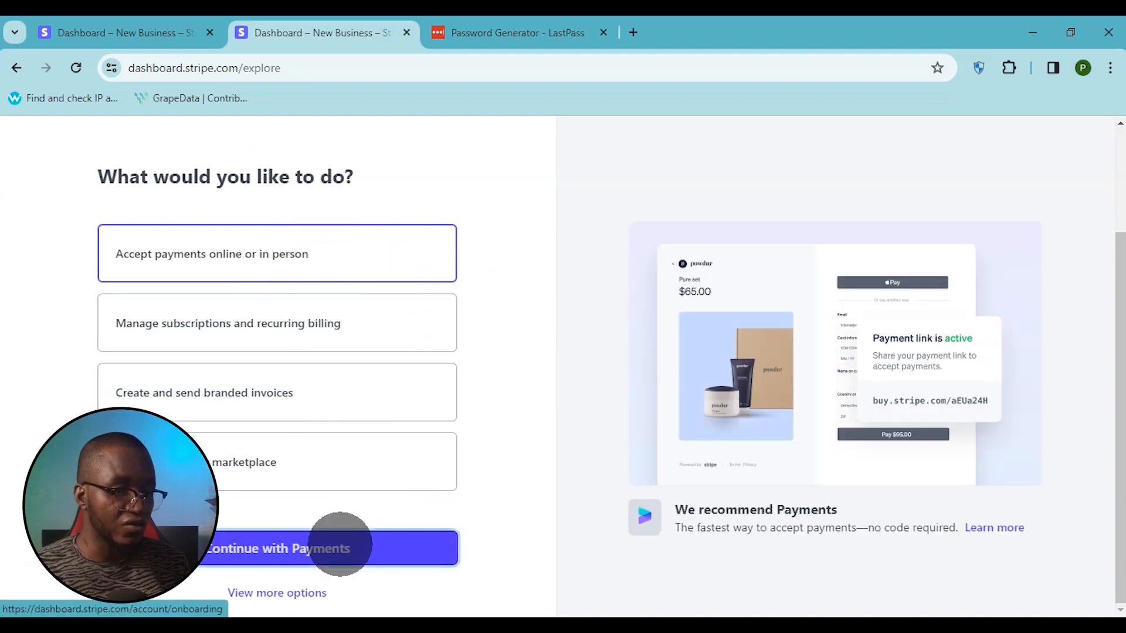
click(340, 545)
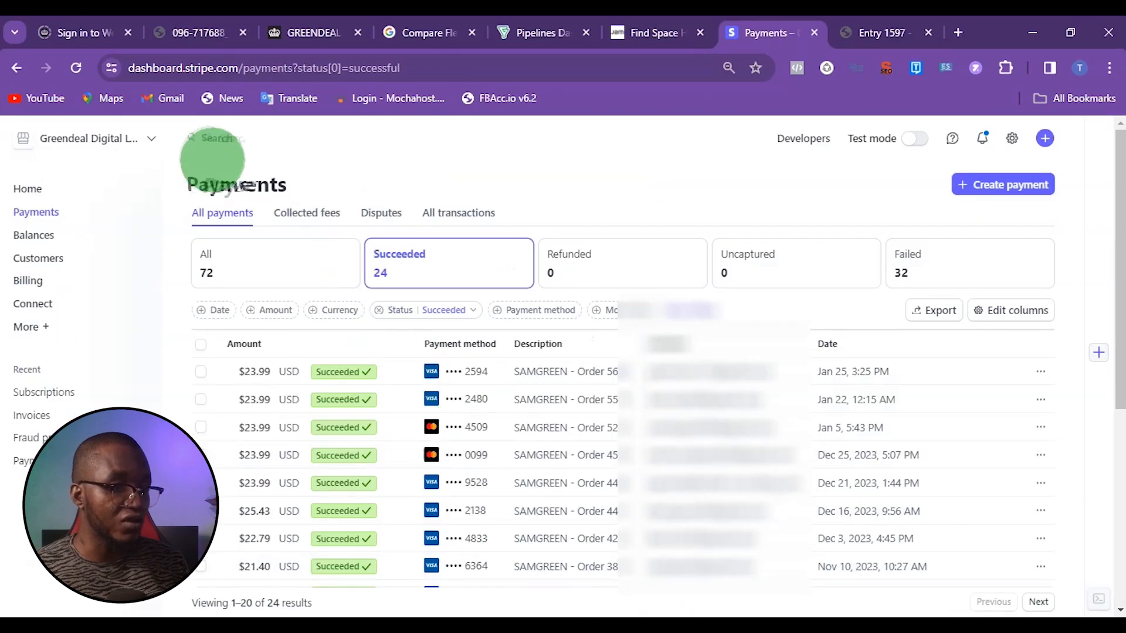
- Switch to the existing Greendeal Digital dashboard and create a new account named Greendeal Shop with United Kingdom as country of operation
click(126, 140)
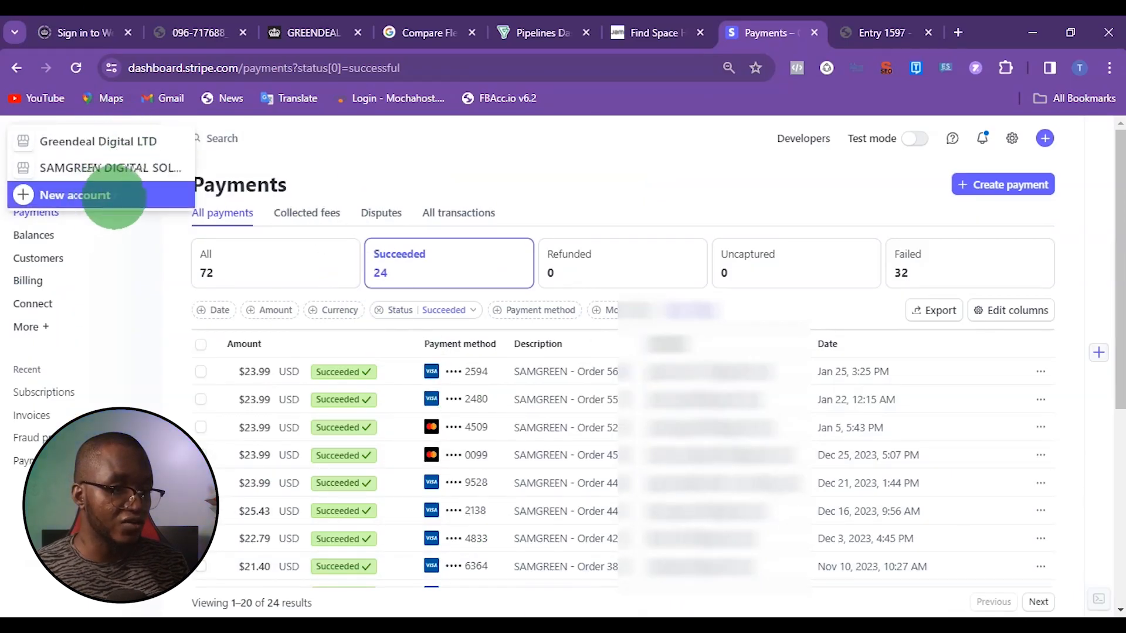
click(85, 196)
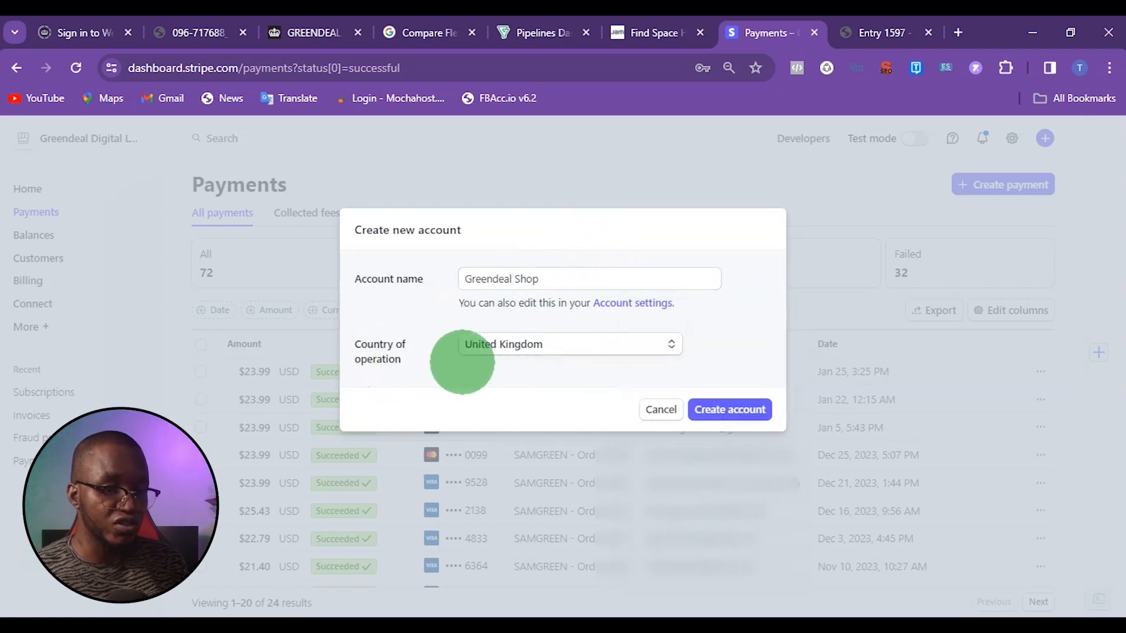
click(717, 408)
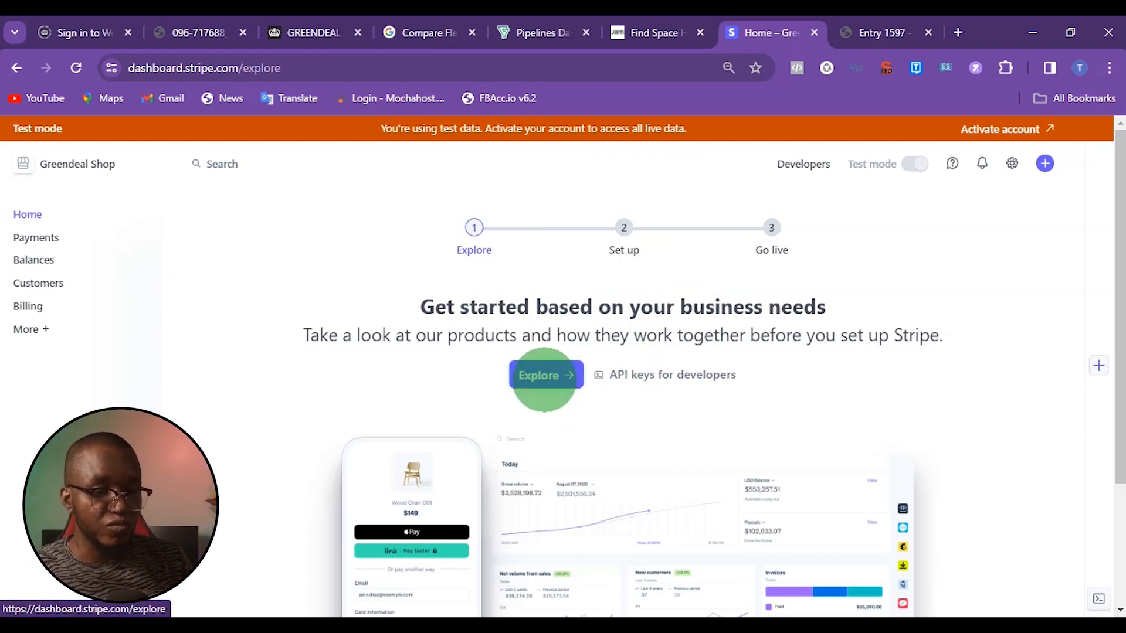
- Start the Greendeal Shop setup by choosing "Accept payments online or in person" and continuing with Payments
click(544, 376)
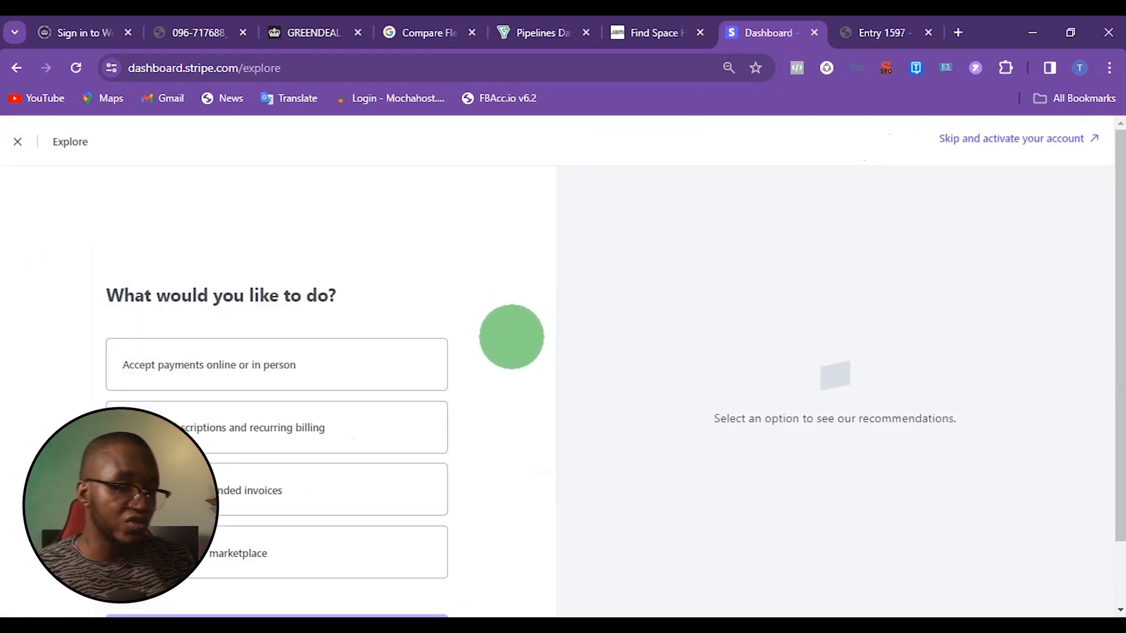
click(294, 364)
scroll(450, 410, down, 1)
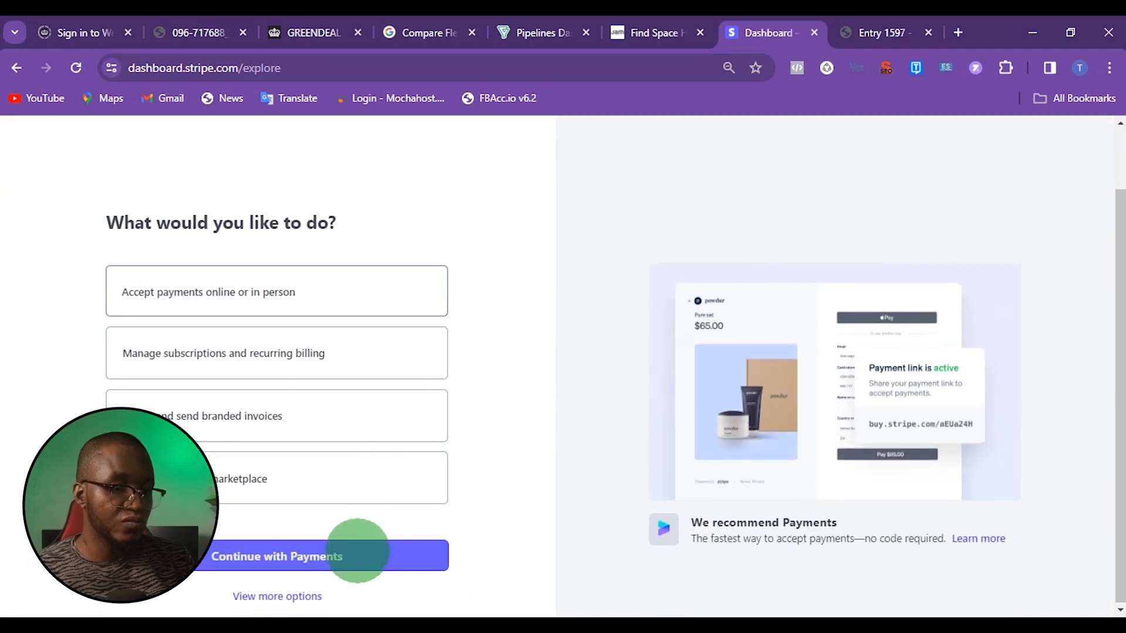
click(357, 554)
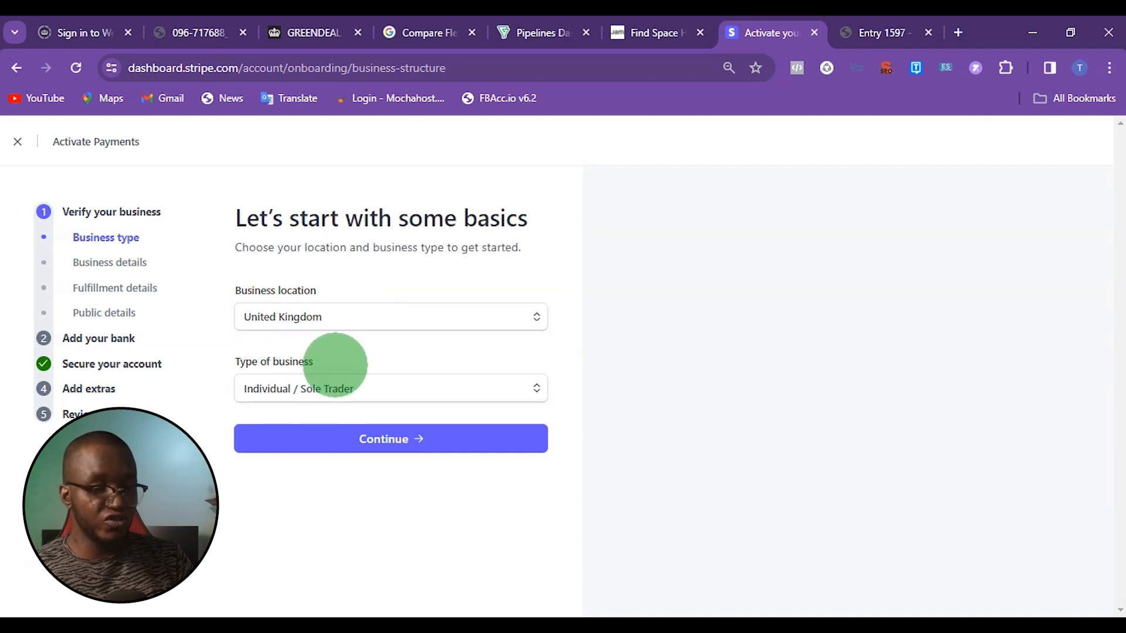
- Set the type of business to Company and the business structure to Private company, and proceed to the business details
click(346, 389)
click(321, 426)
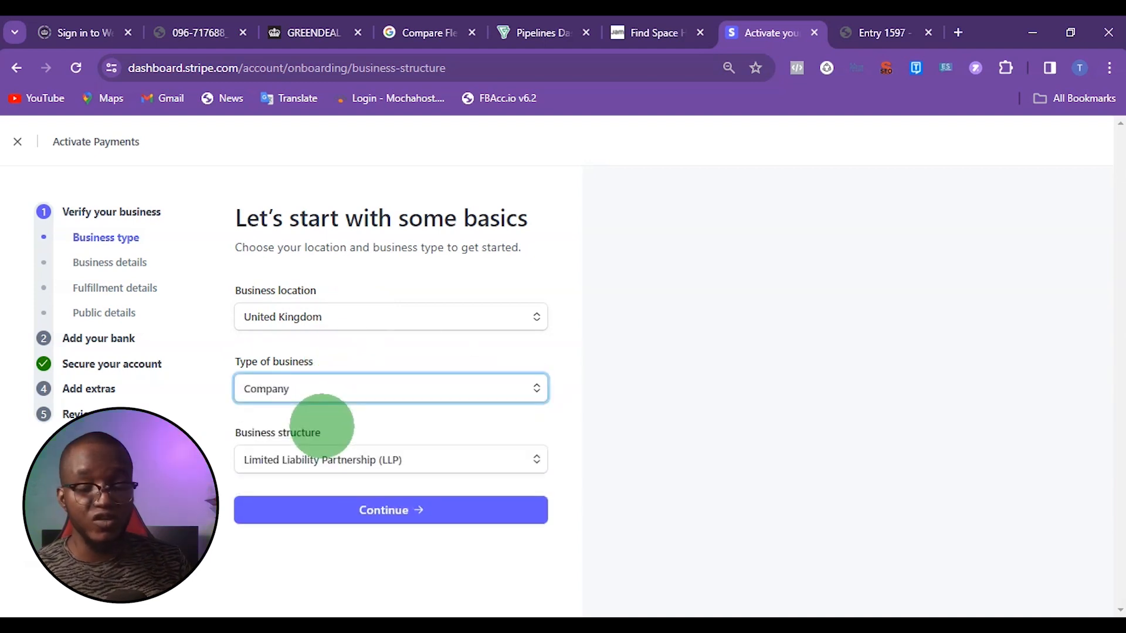
click(362, 422)
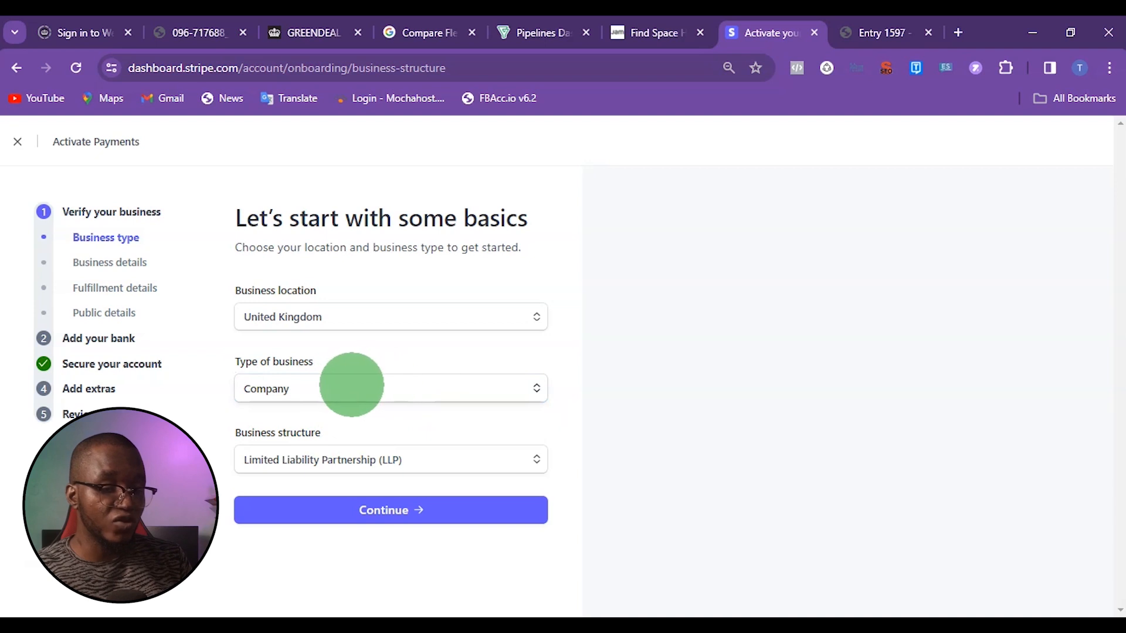
click(365, 460)
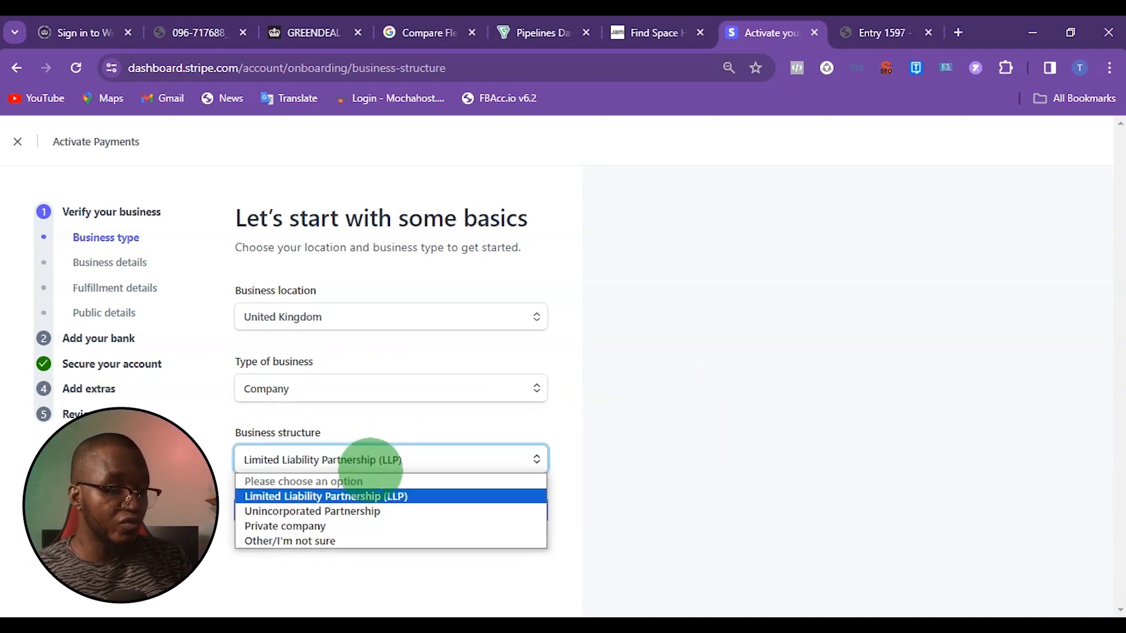
click(358, 525)
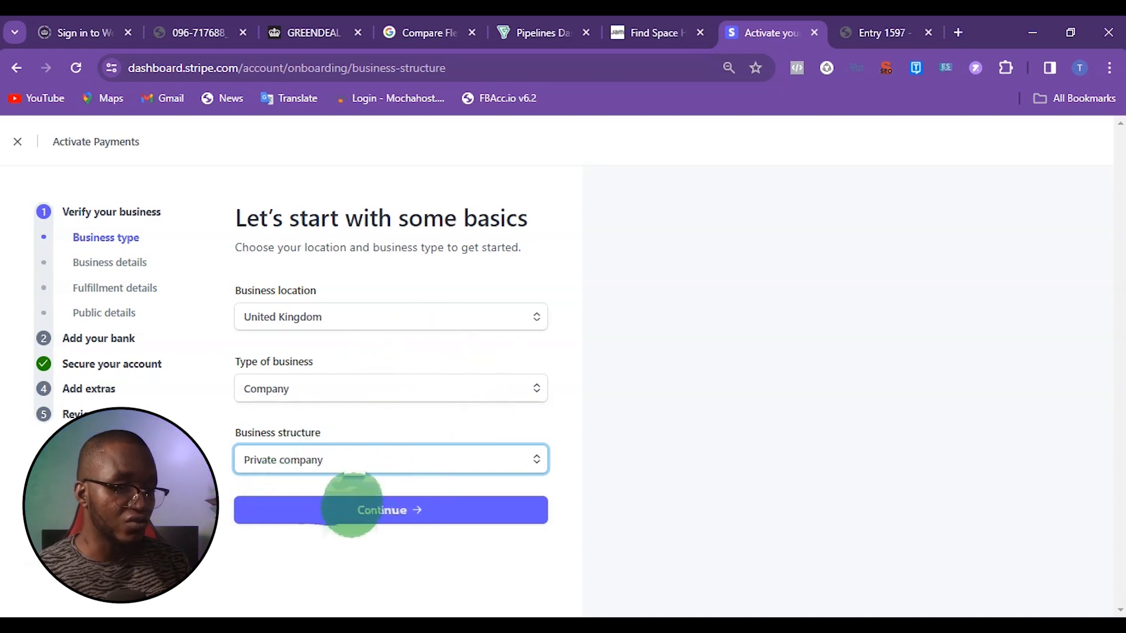
click(366, 510)
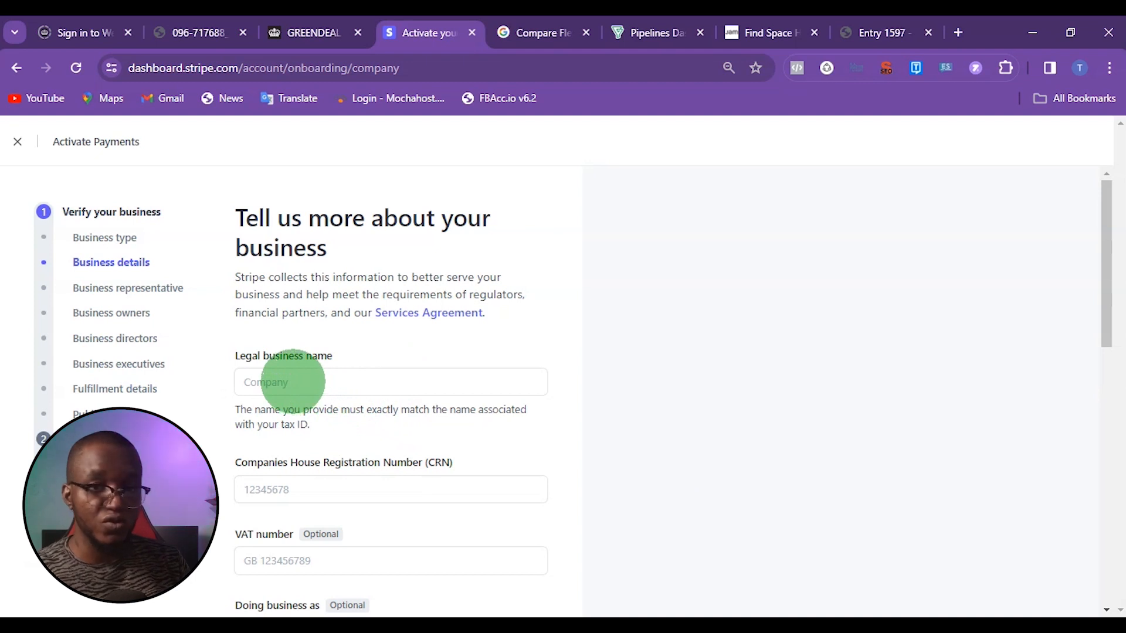
- Examine the business details form from legal business name and registration number through address, phone, industry, website and product description
scroll(293, 382, down, 1)
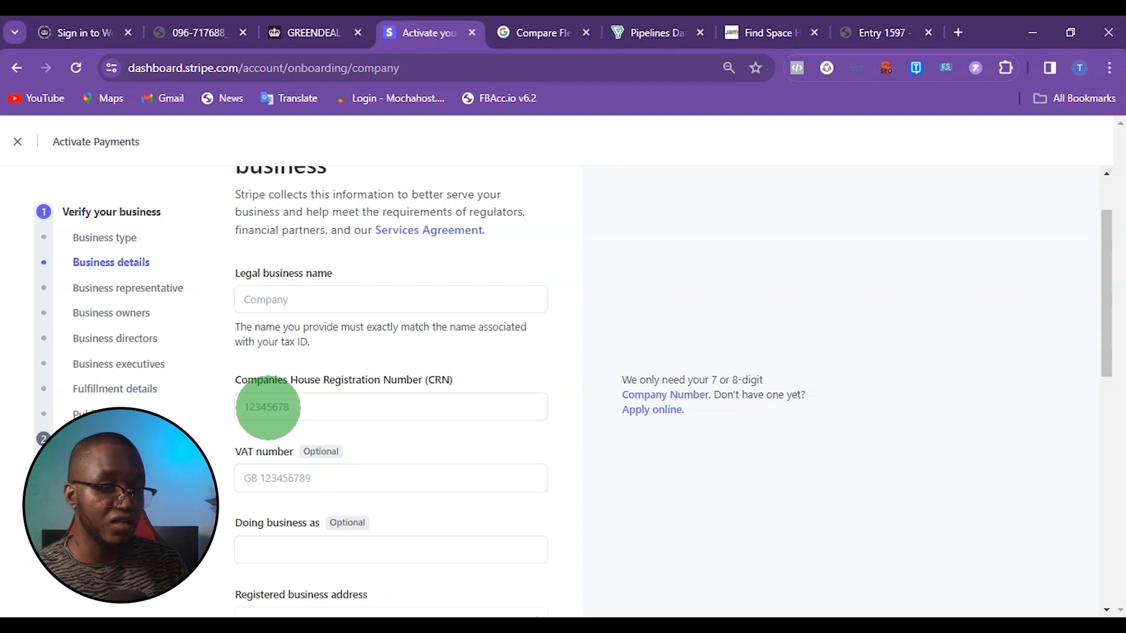
scroll(275, 469, down, 1)
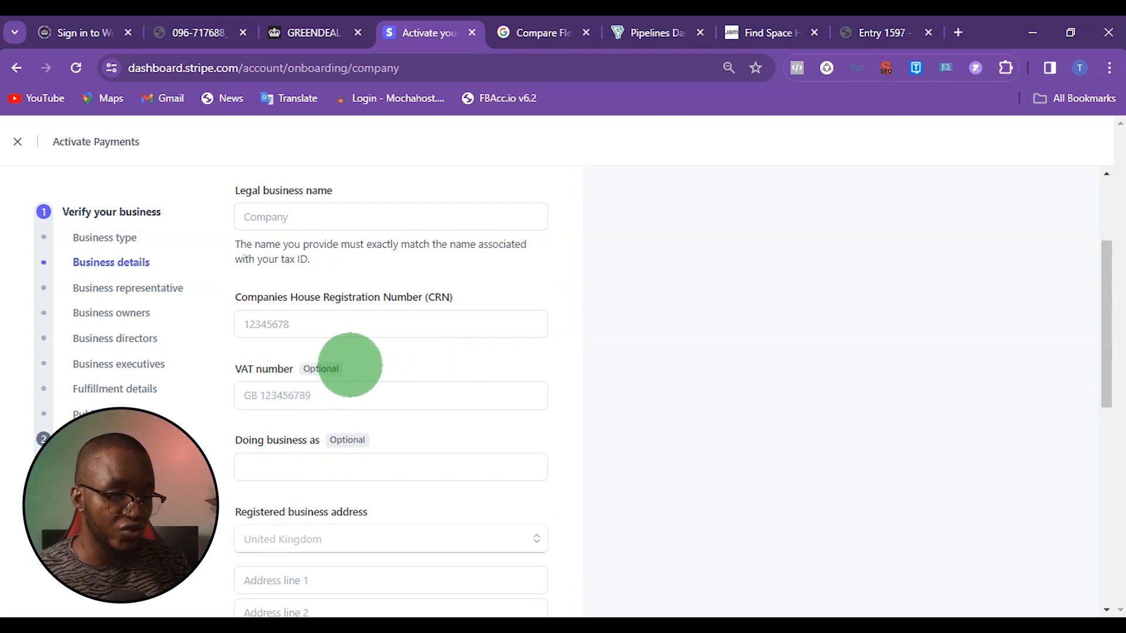
scroll(334, 369, down, 1)
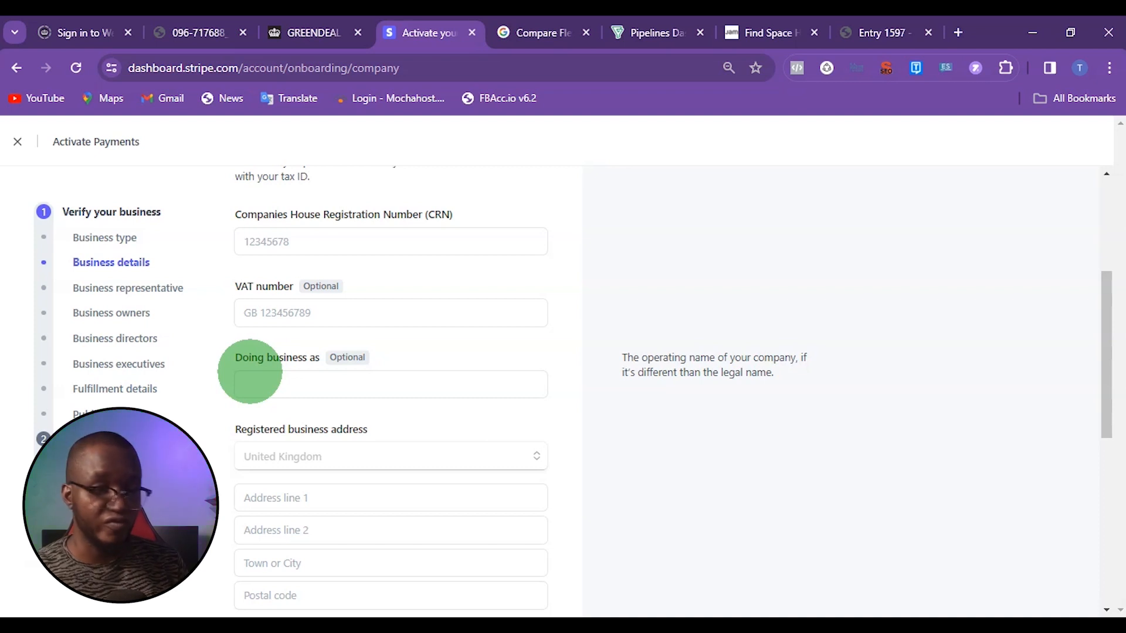
scroll(346, 389, down, 1)
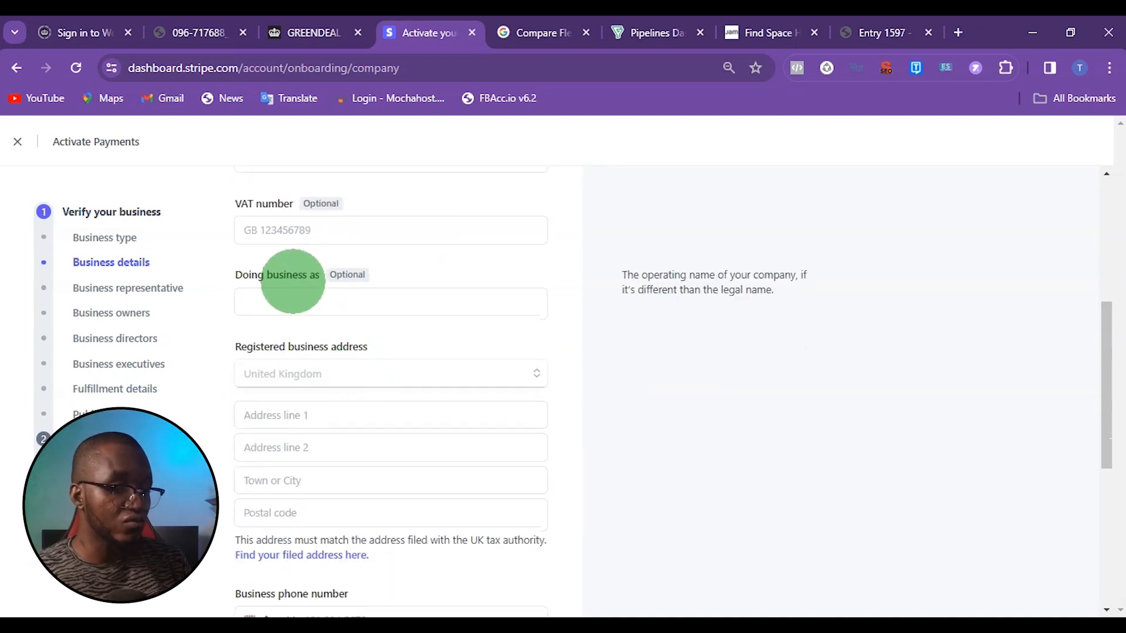
scroll(322, 288, down, 1)
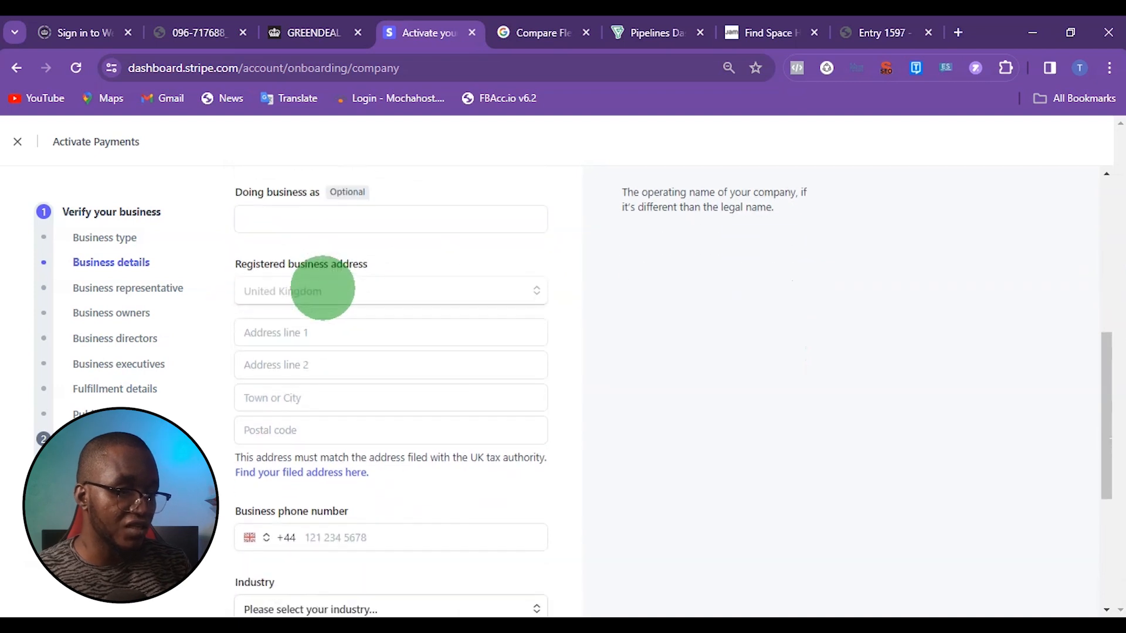
scroll(323, 288, down, 1)
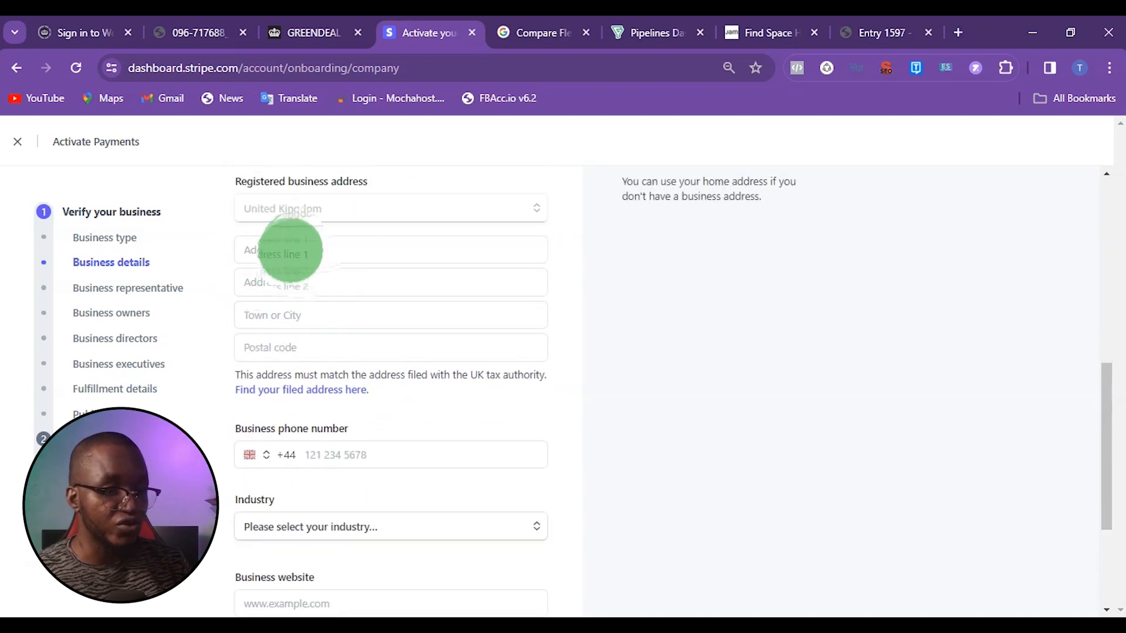
scroll(425, 393, down, 1)
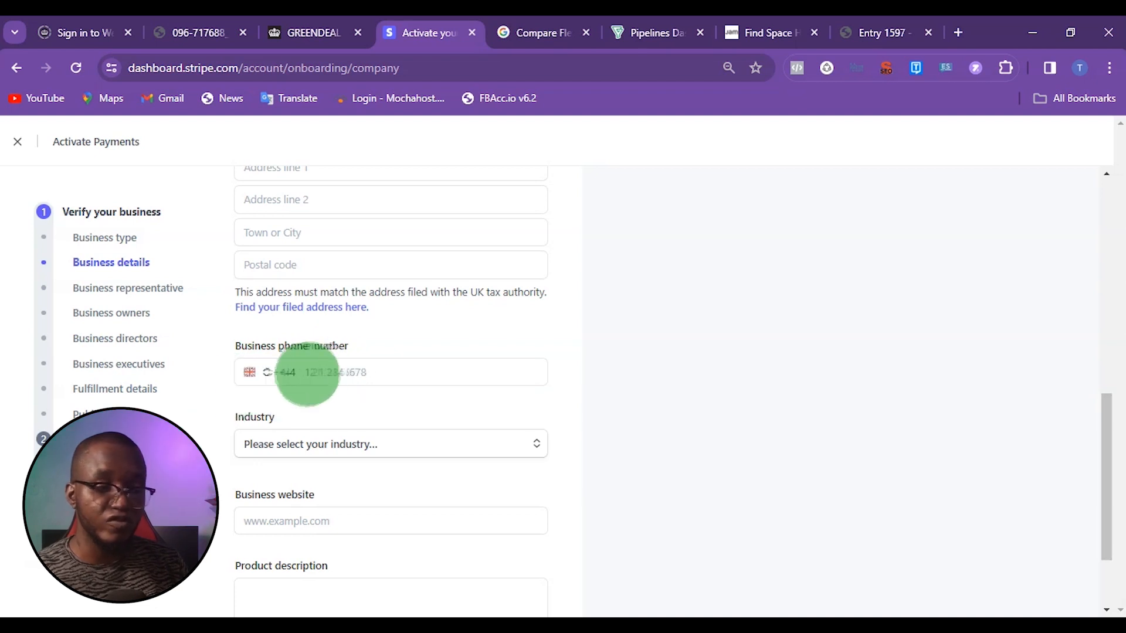
scroll(410, 364, down, 2)
mouse_move(289, 348)
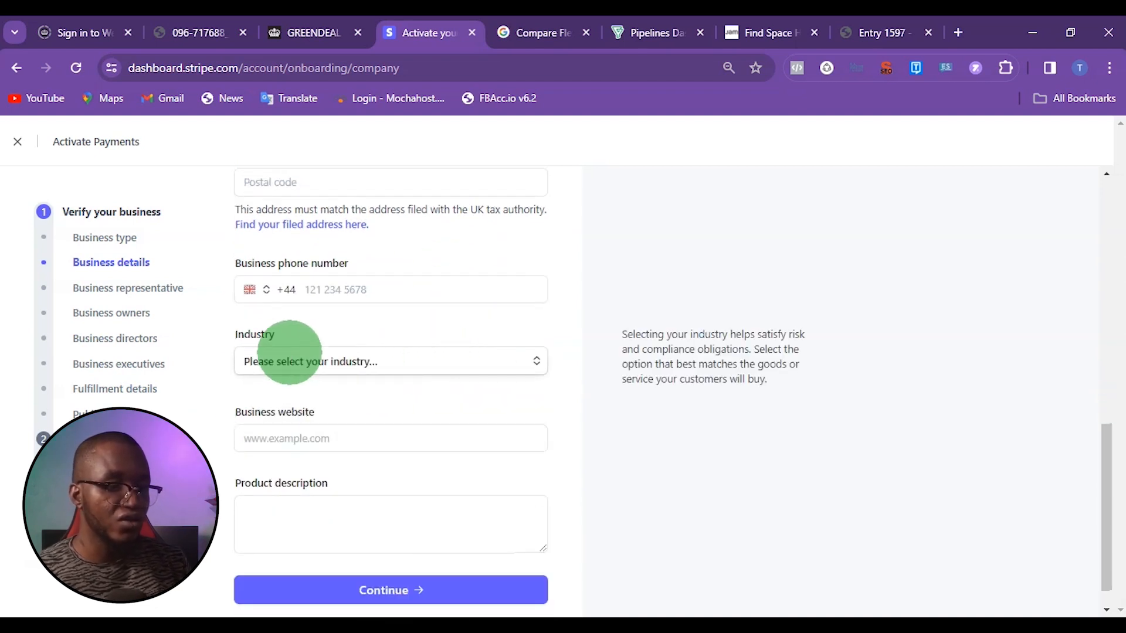
mouse_move(276, 445)
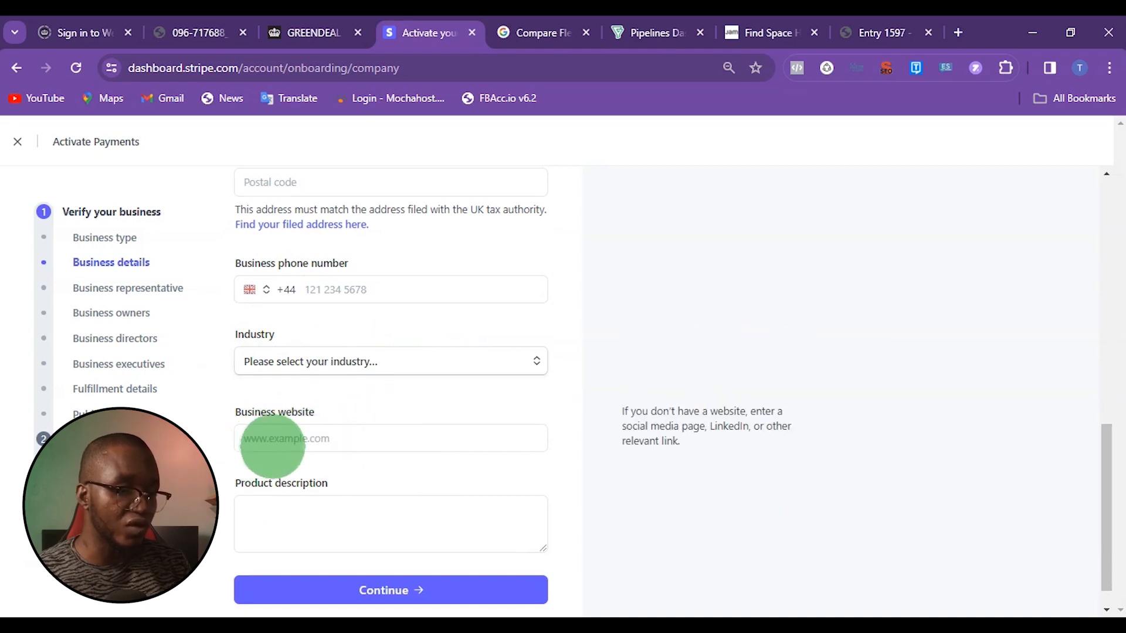
scroll(273, 448, down, 1)
mouse_move(294, 498)
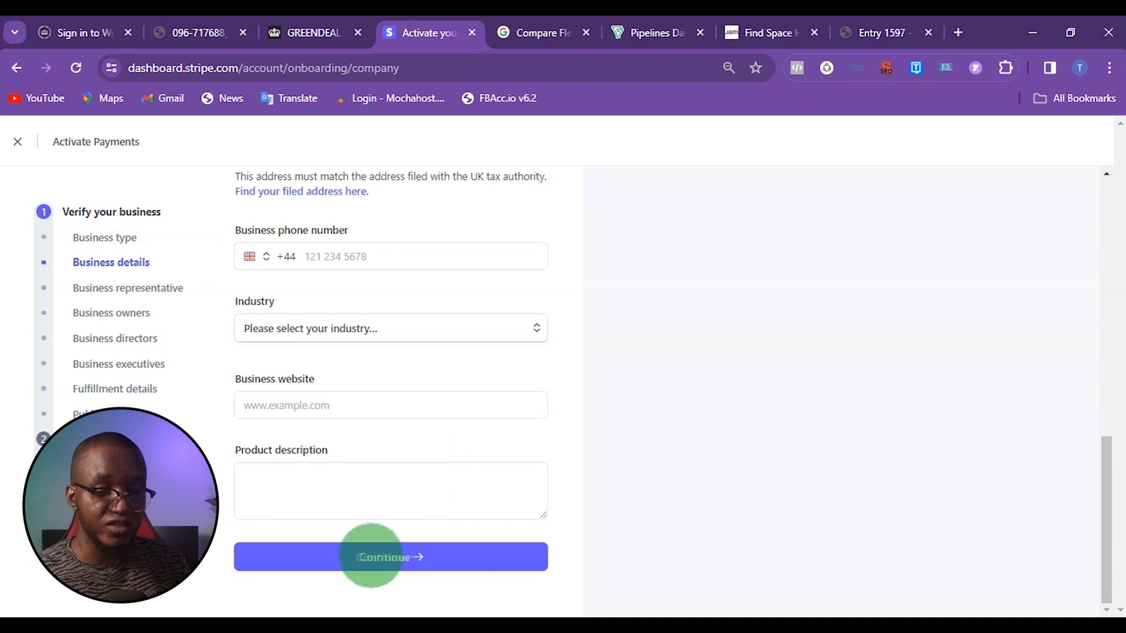
- Submit the business details, describing the product as "I sell different physical product online and deliver to customer worldwide", and the business representative form
mouse_move(498, 356)
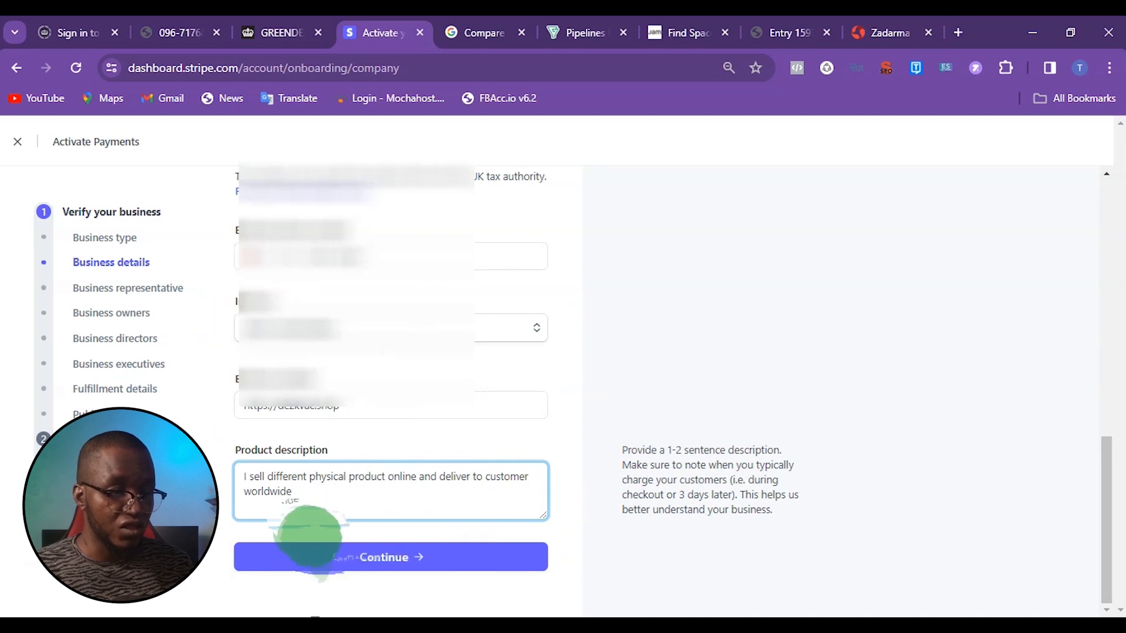
click(388, 557)
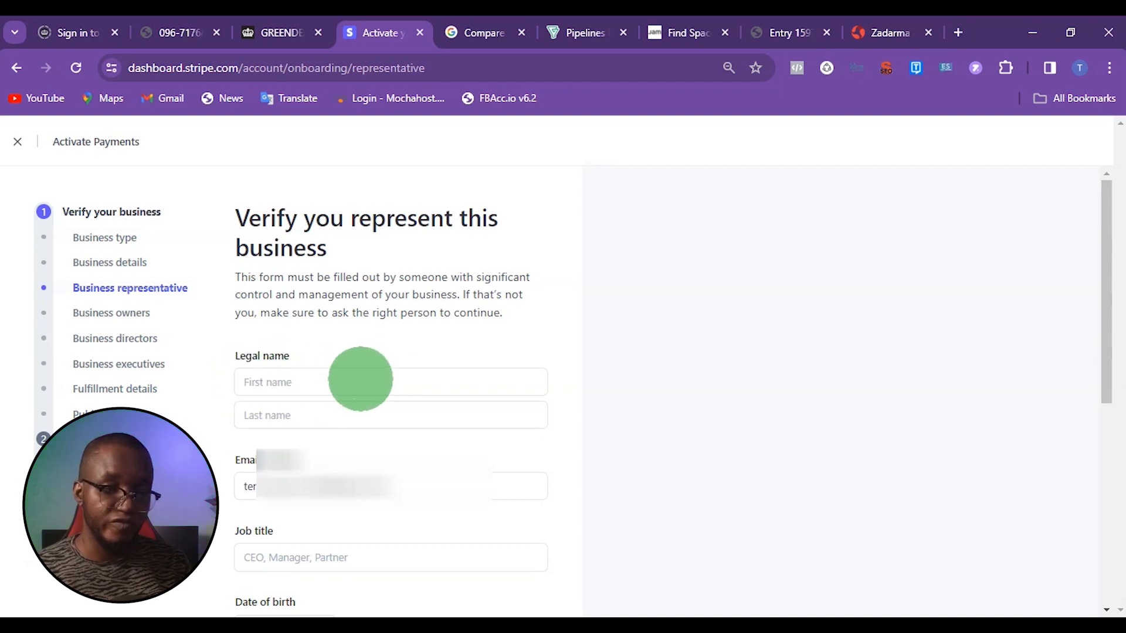
scroll(322, 448, down, 4)
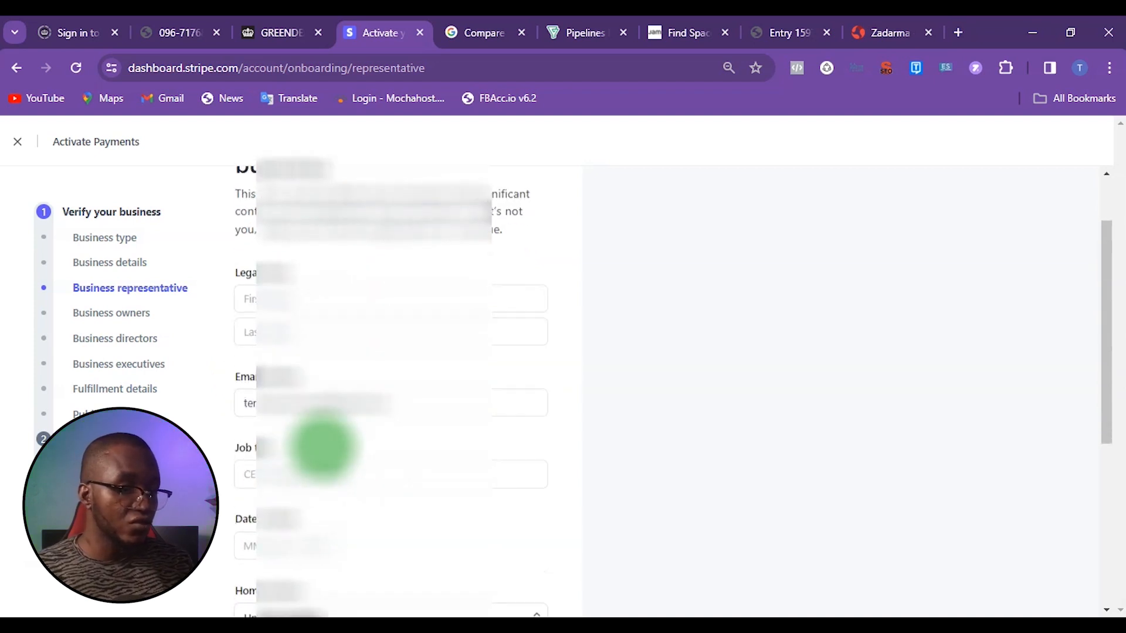
scroll(322, 448, down, 2)
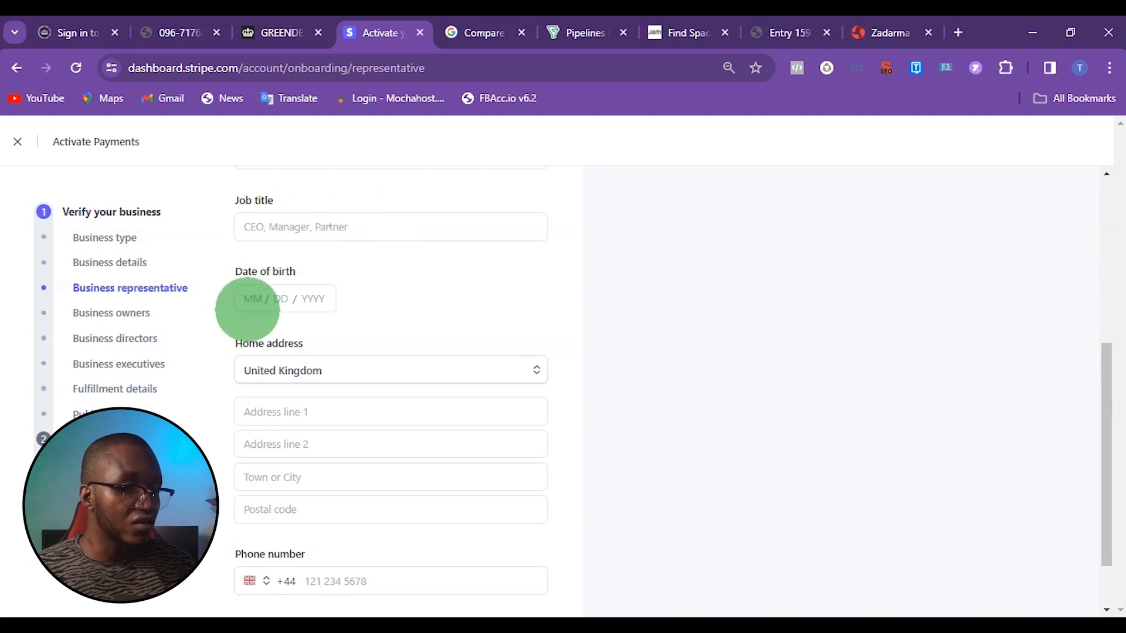
scroll(387, 298, down, 1)
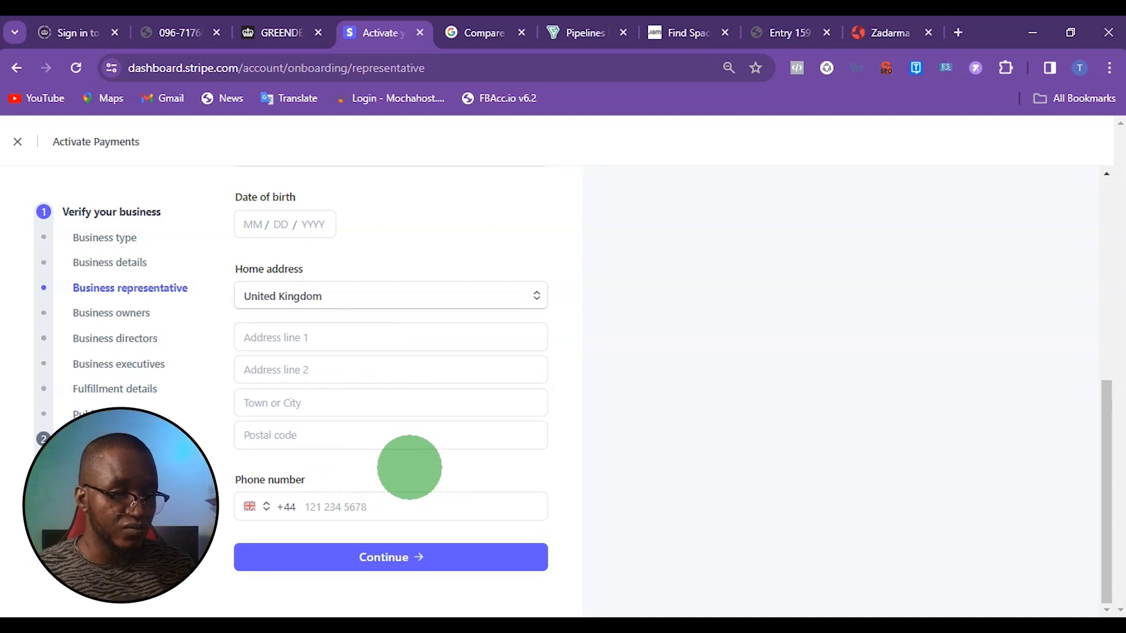
click(480, 560)
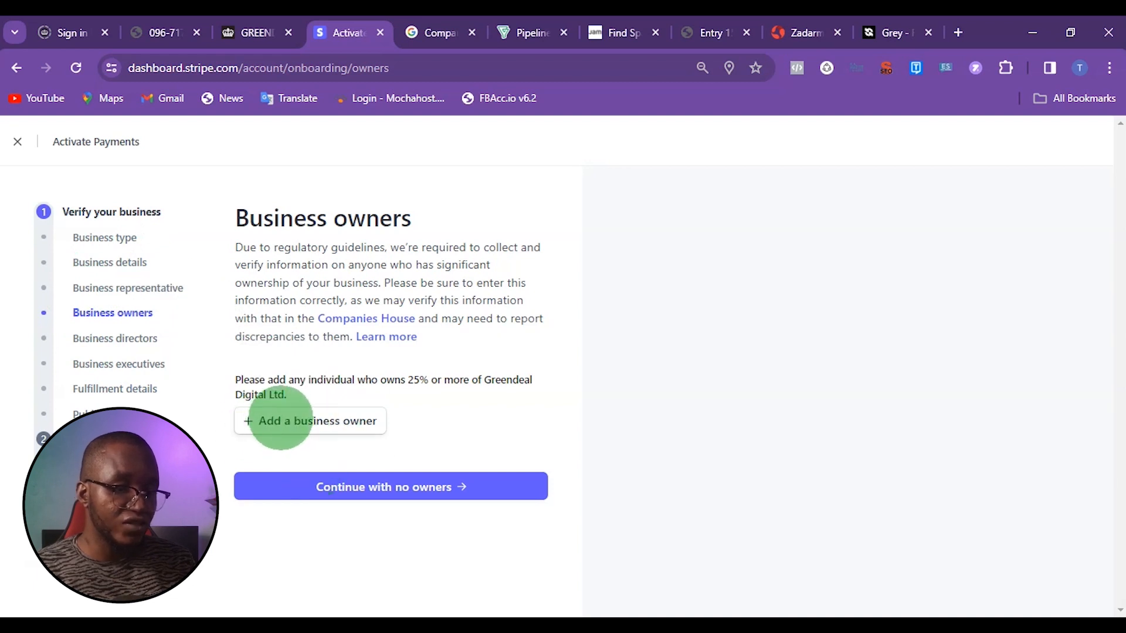
- Add the existing business representative as an owner of Greendeal Digital Ltd and proceed to the business directors
click(287, 420)
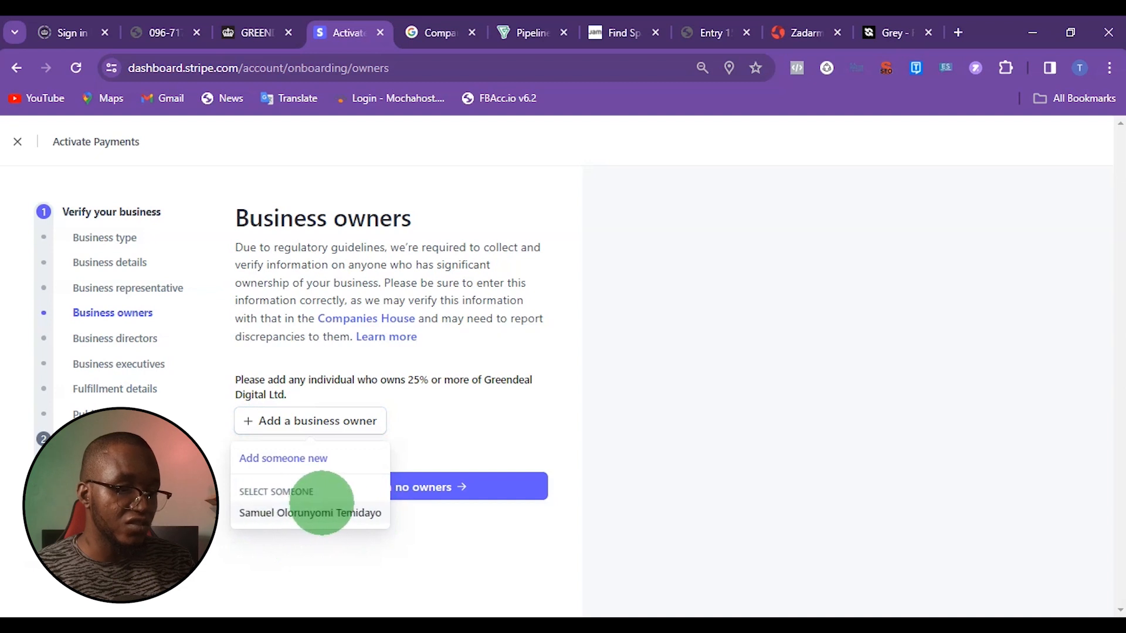
click(308, 514)
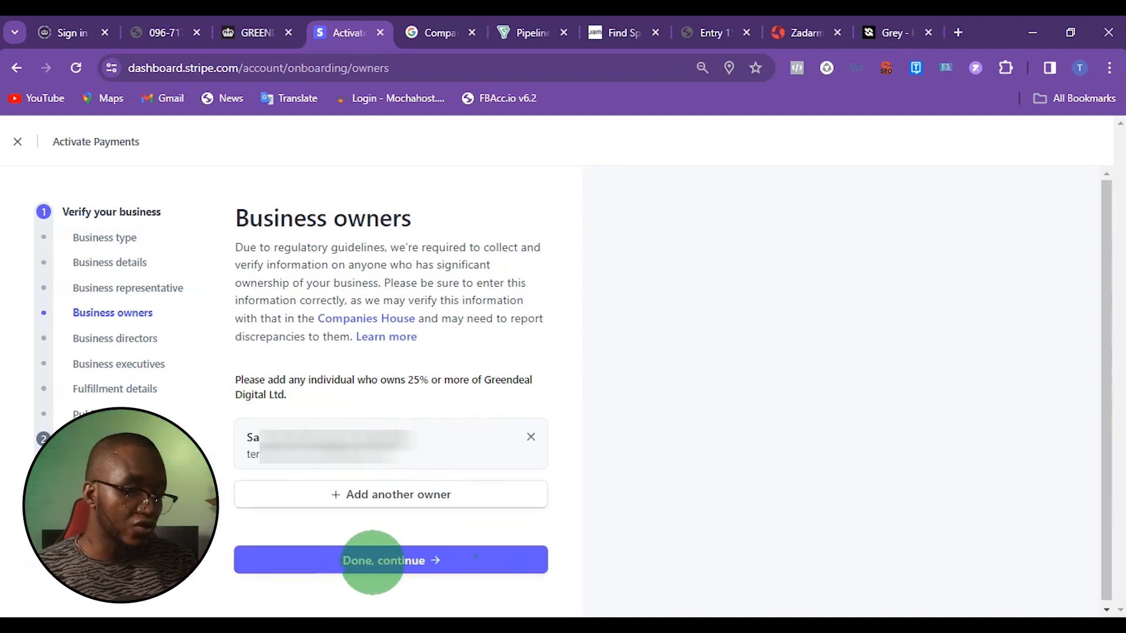
click(388, 560)
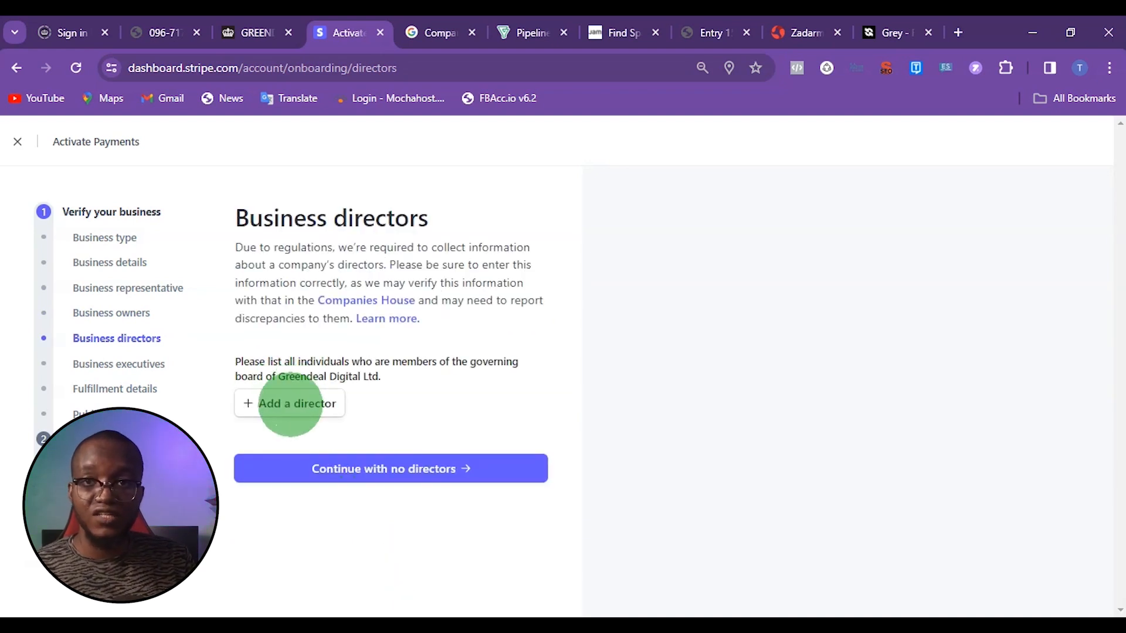
- Add the existing representative as a director and accept the listed business executive to reach the fulfillment details
click(290, 405)
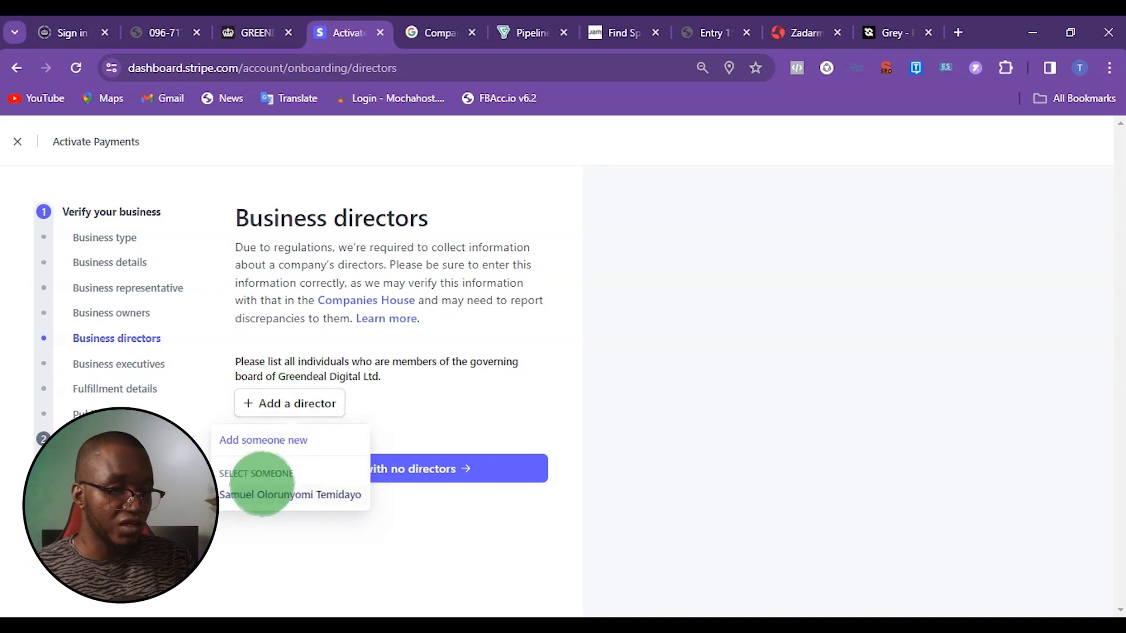
click(270, 496)
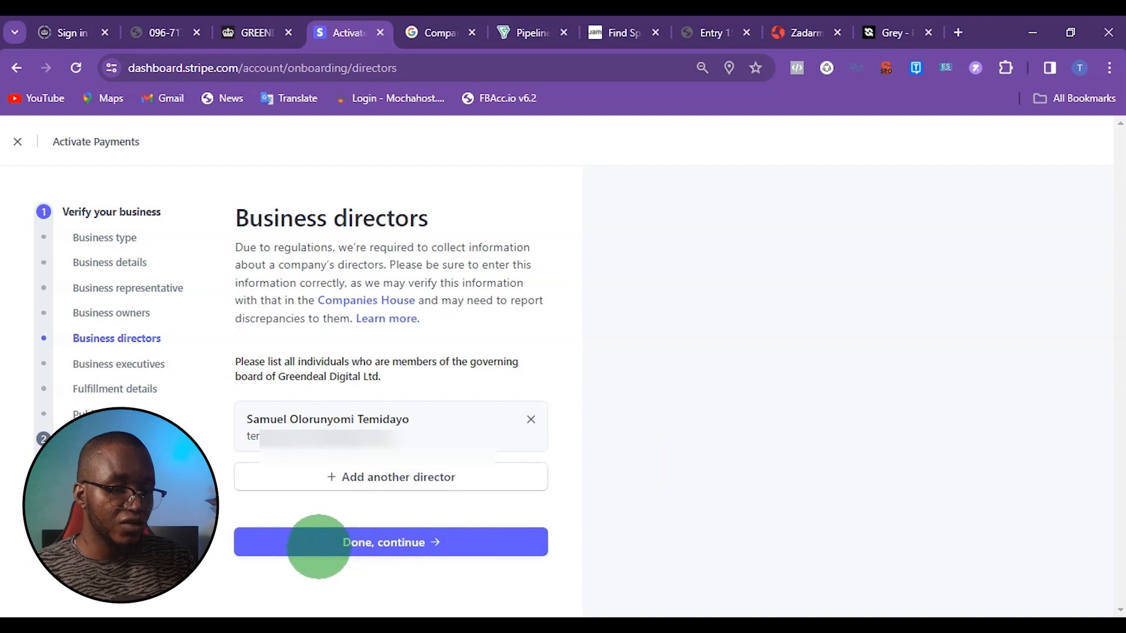
click(381, 542)
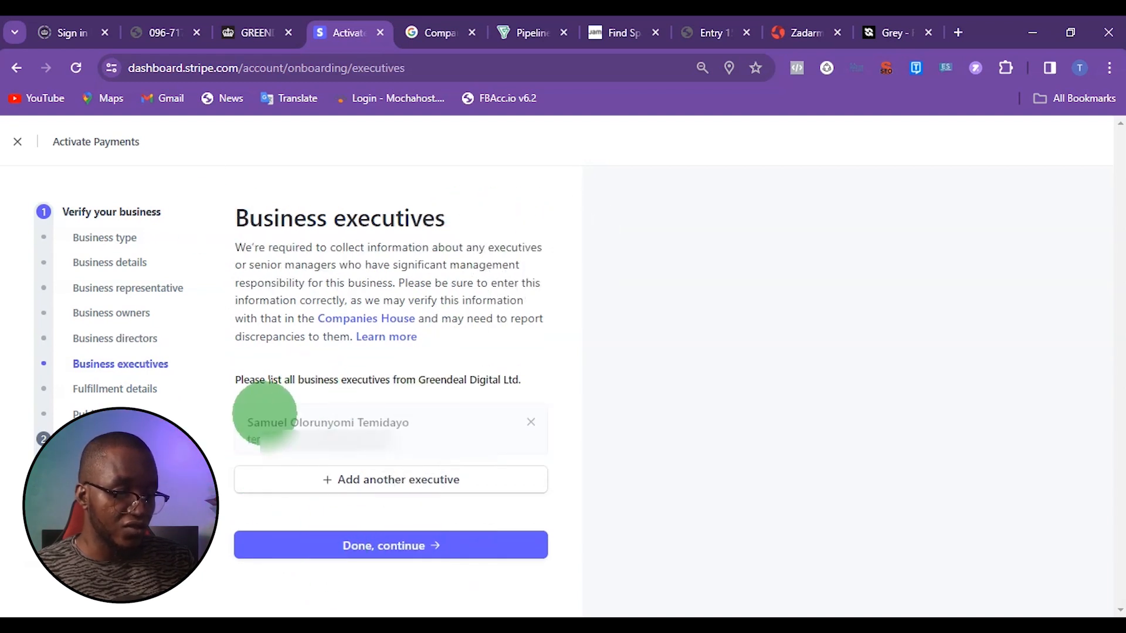
click(367, 553)
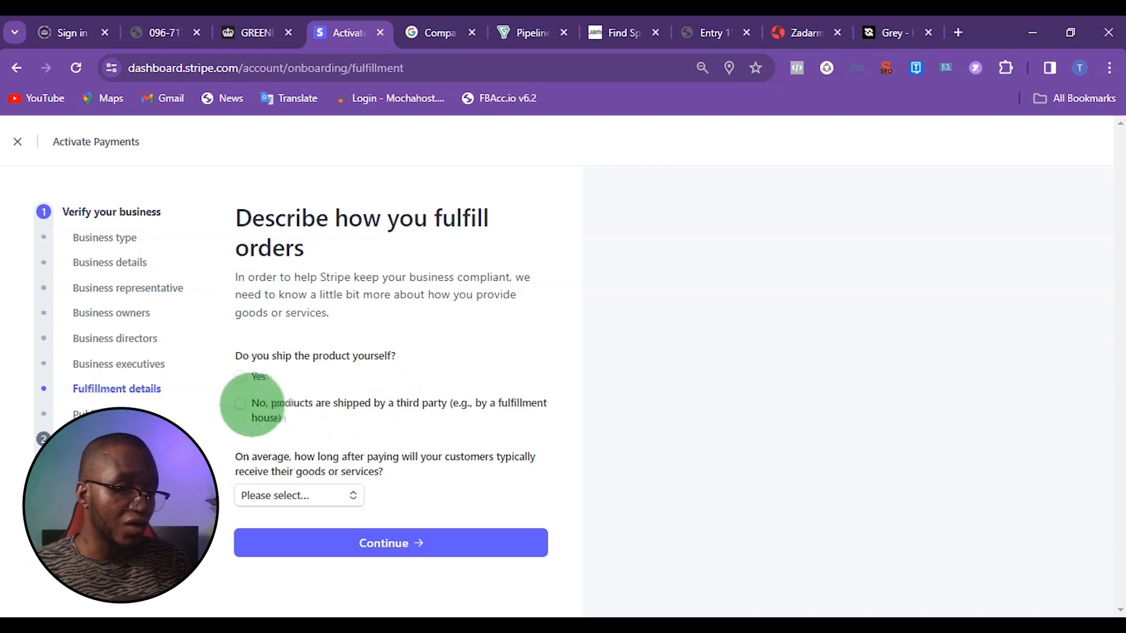
- State that products are shipped by a third party and set the average delivery time to Within one month
click(240, 403)
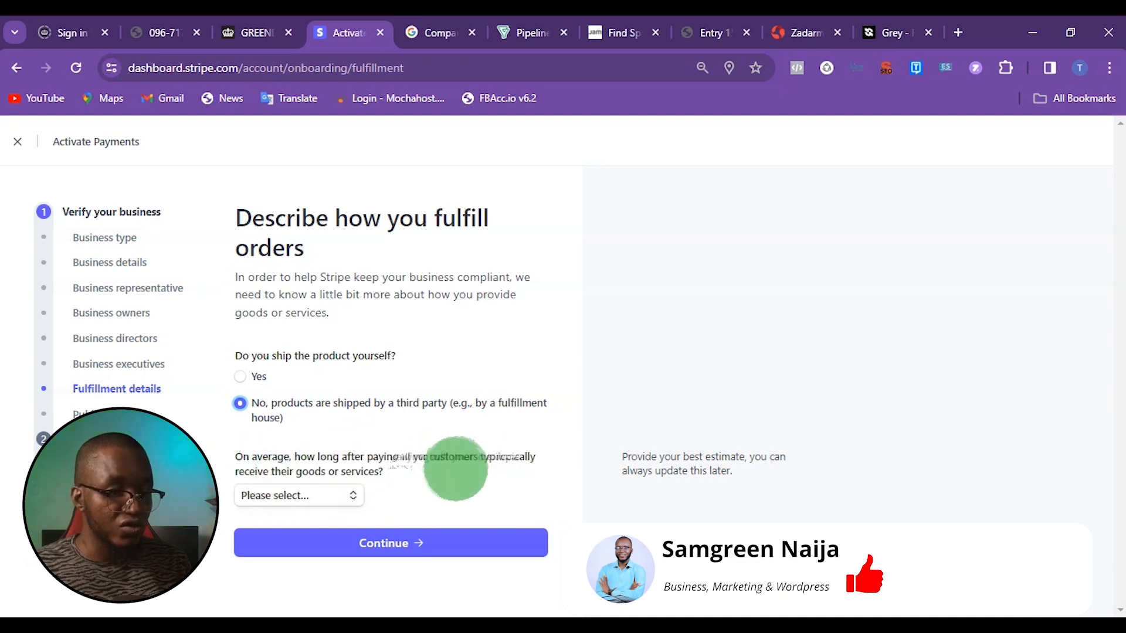
click(256, 497)
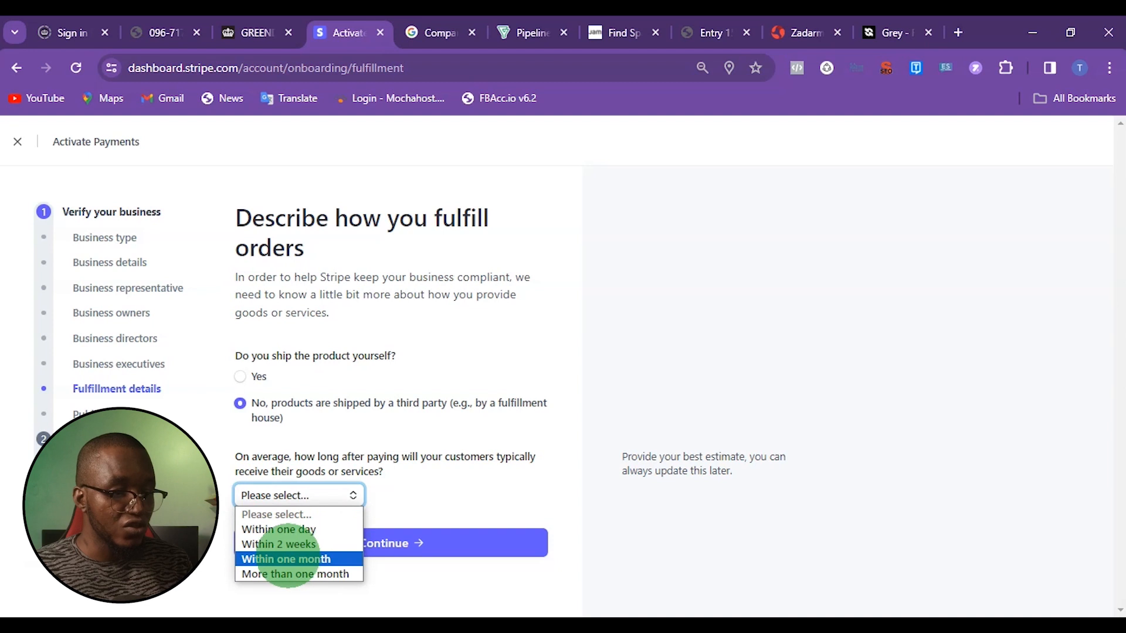
click(288, 559)
scroll(428, 494, down, 1)
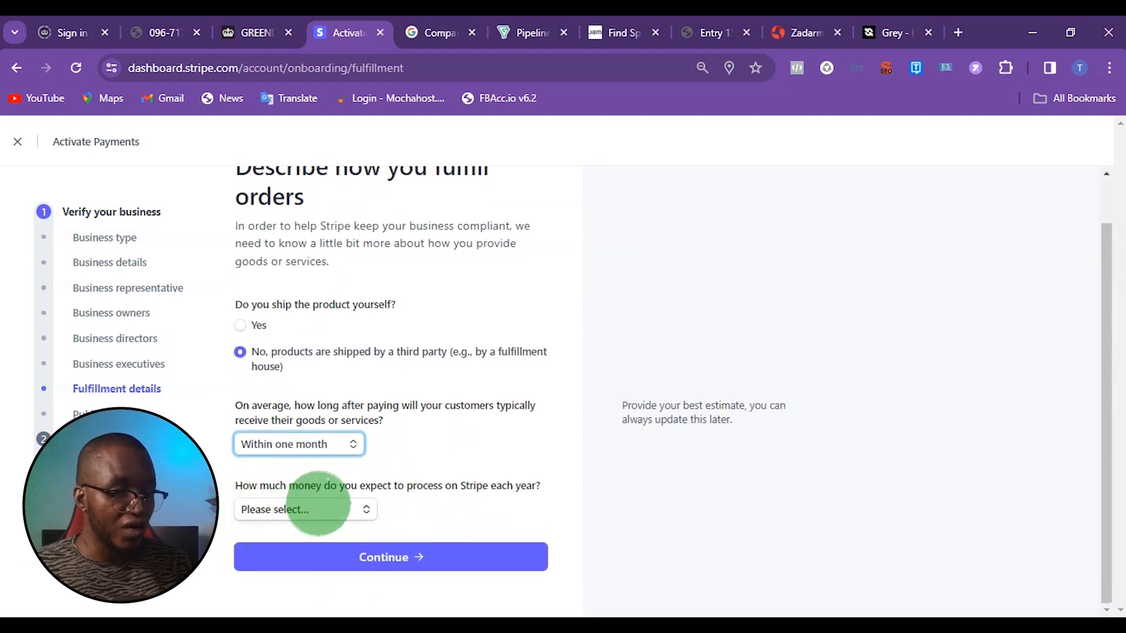
- Change the average delivery time to Within 2 weeks and submit the fulfillment details
click(319, 506)
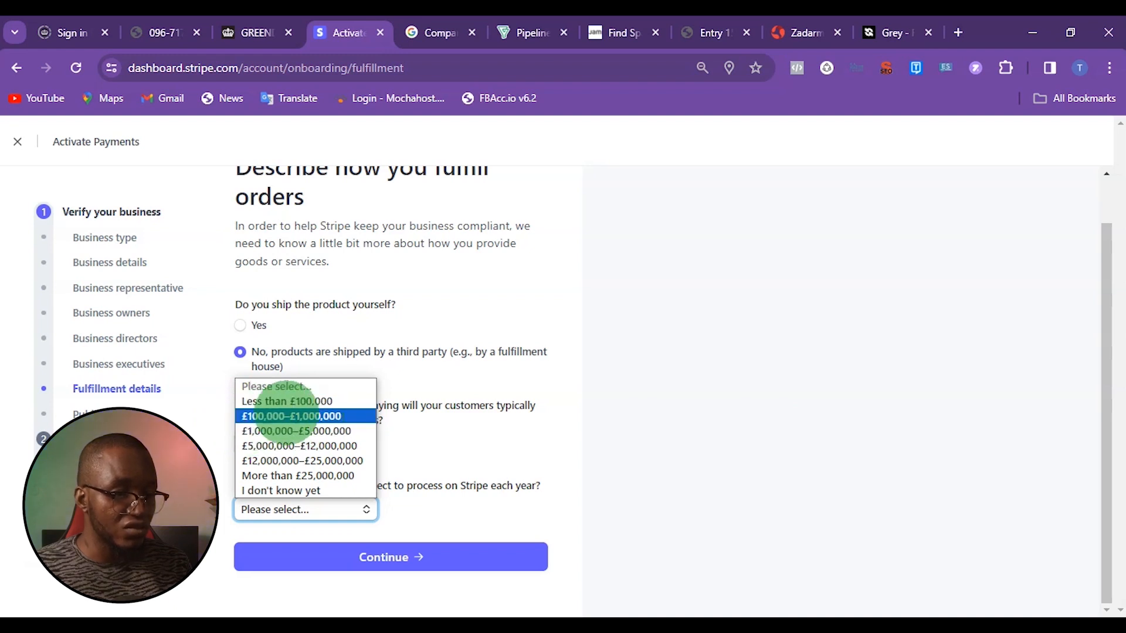
click(493, 485)
click(299, 444)
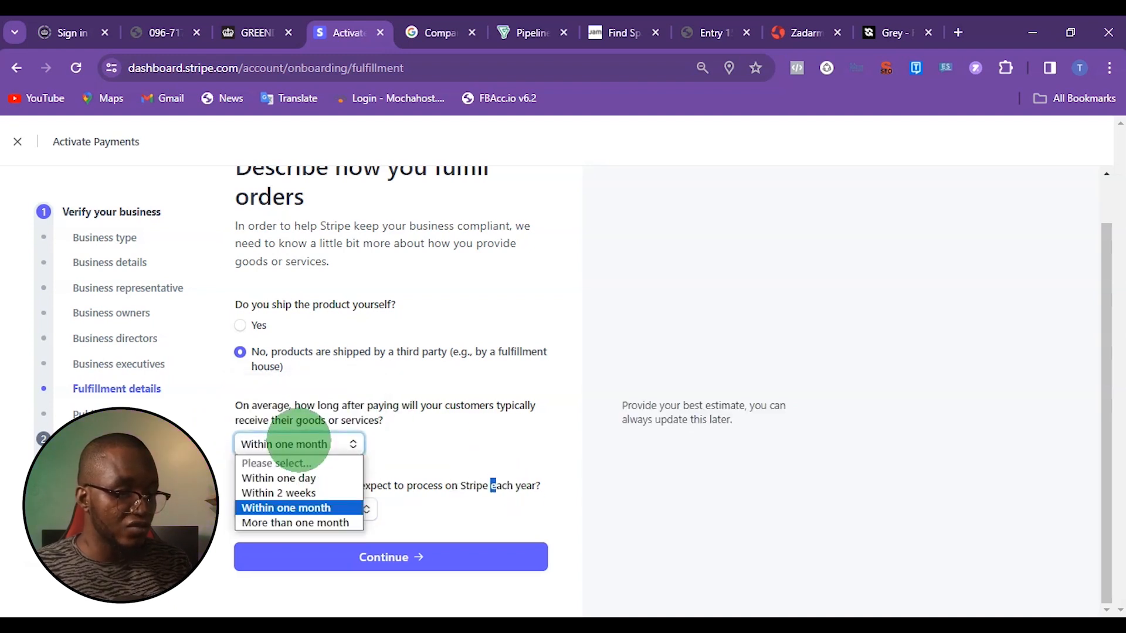
click(299, 493)
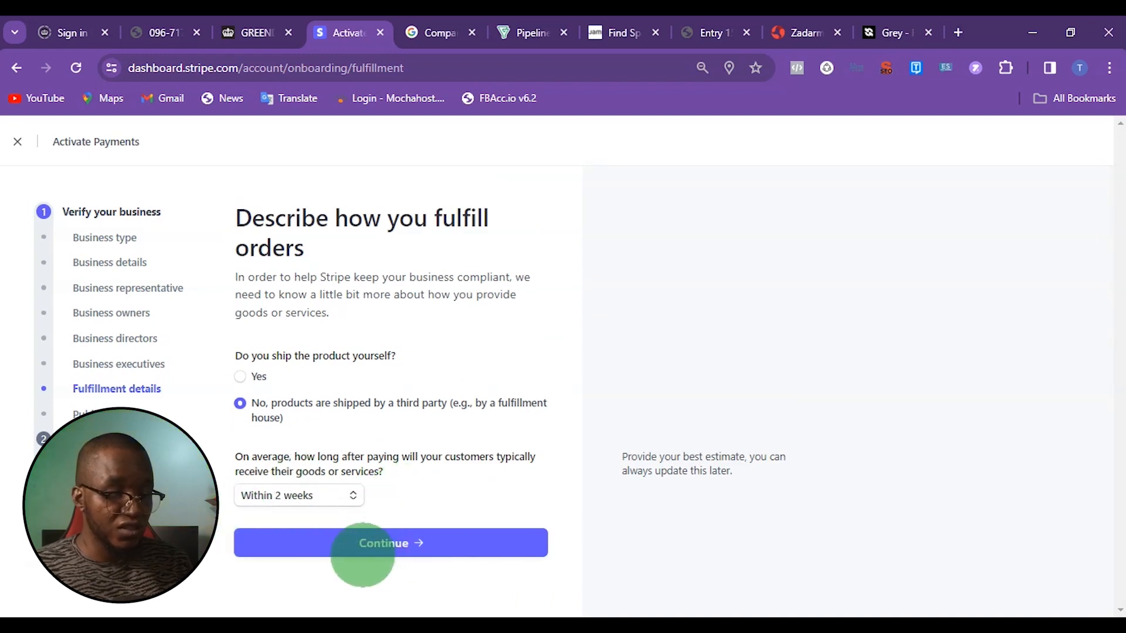
click(405, 538)
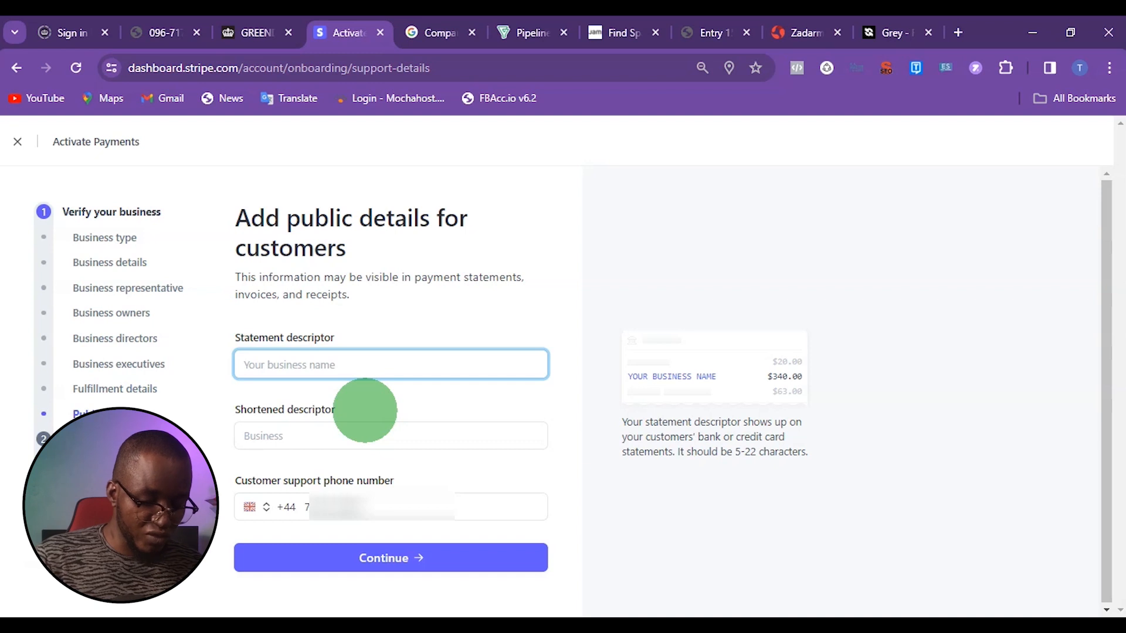
- Set the statement descriptor to Greendeal and the shortened descriptor to GreenD, and submit the public details
text(deal)
click(272, 439)
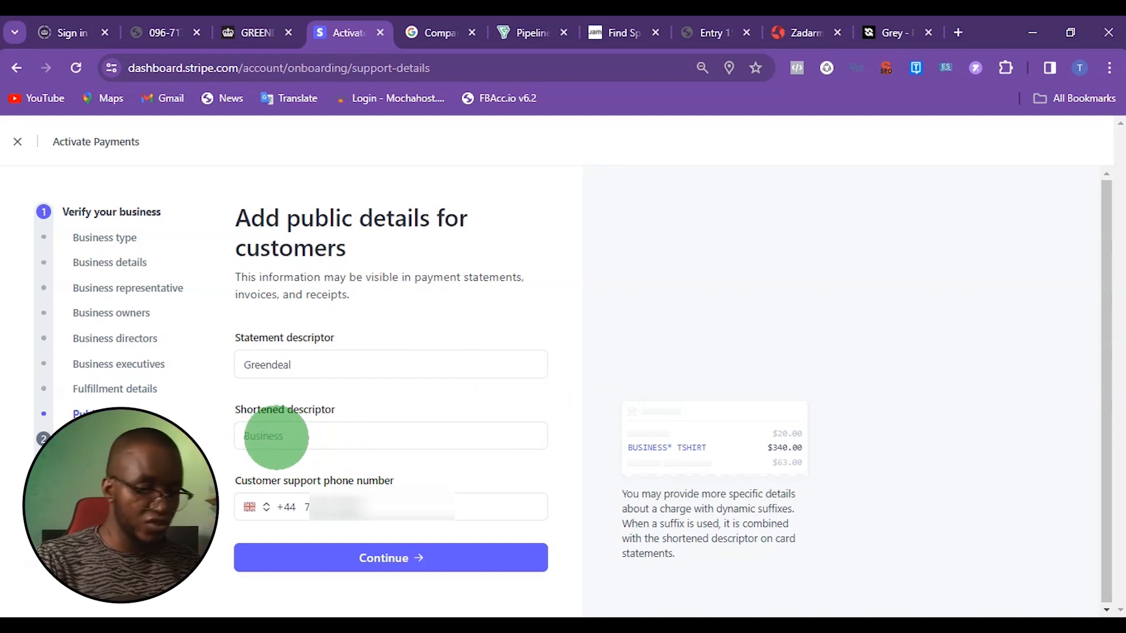
click(275, 436)
text(GreenD)
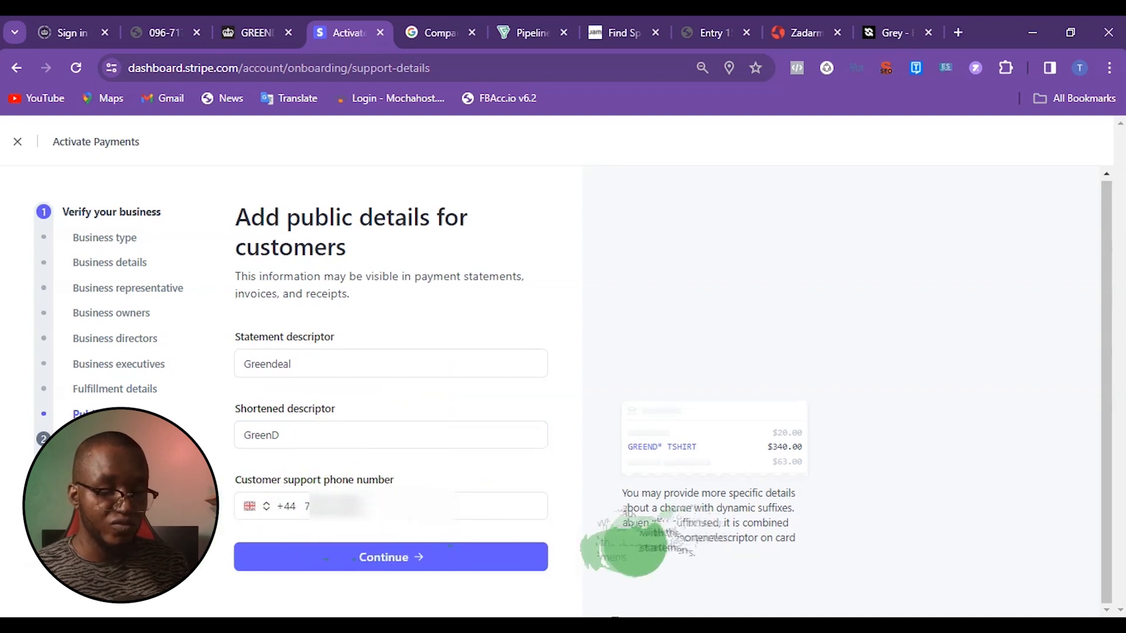
click(375, 546)
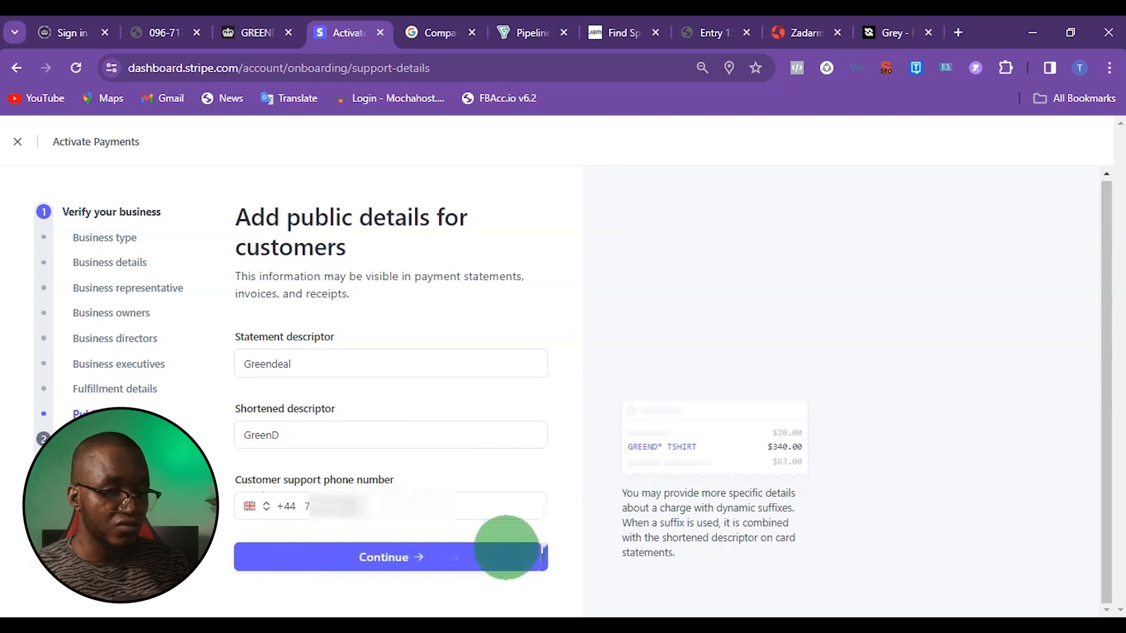
click(378, 560)
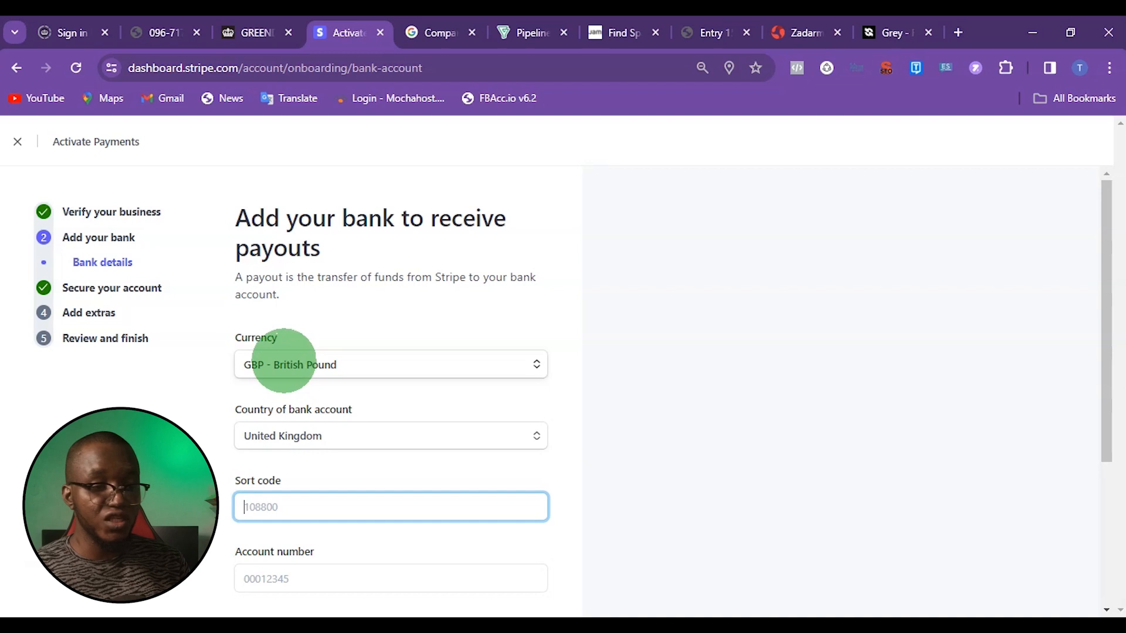
- Set the payout currency to EUR - Euro and check the bank address of the EU account in Grey
click(297, 365)
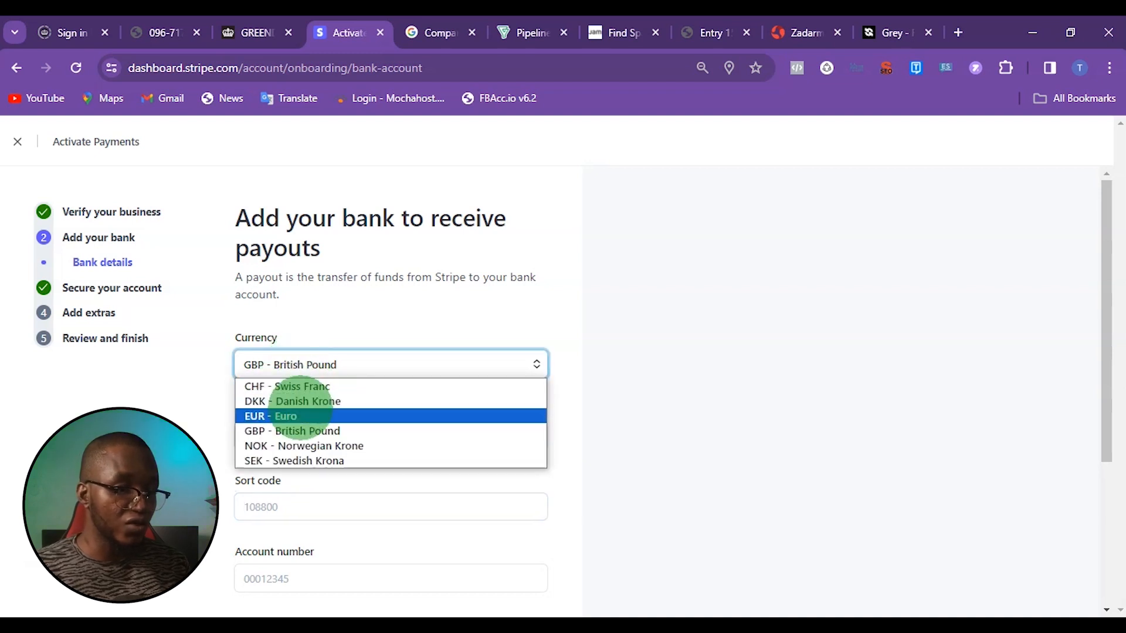
click(289, 417)
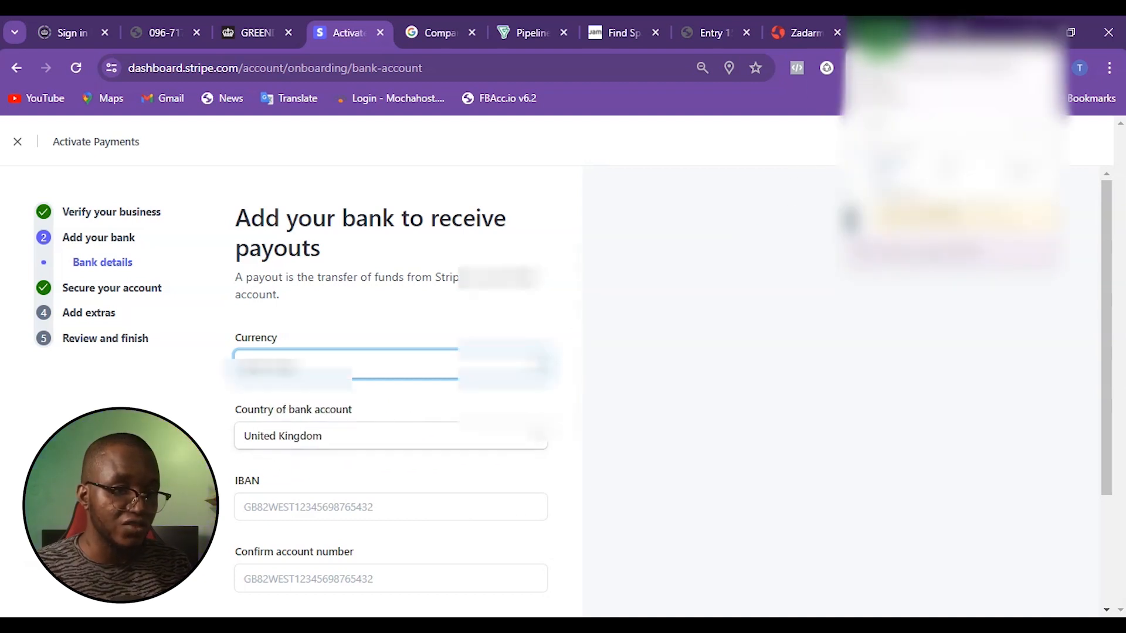
click(879, 33)
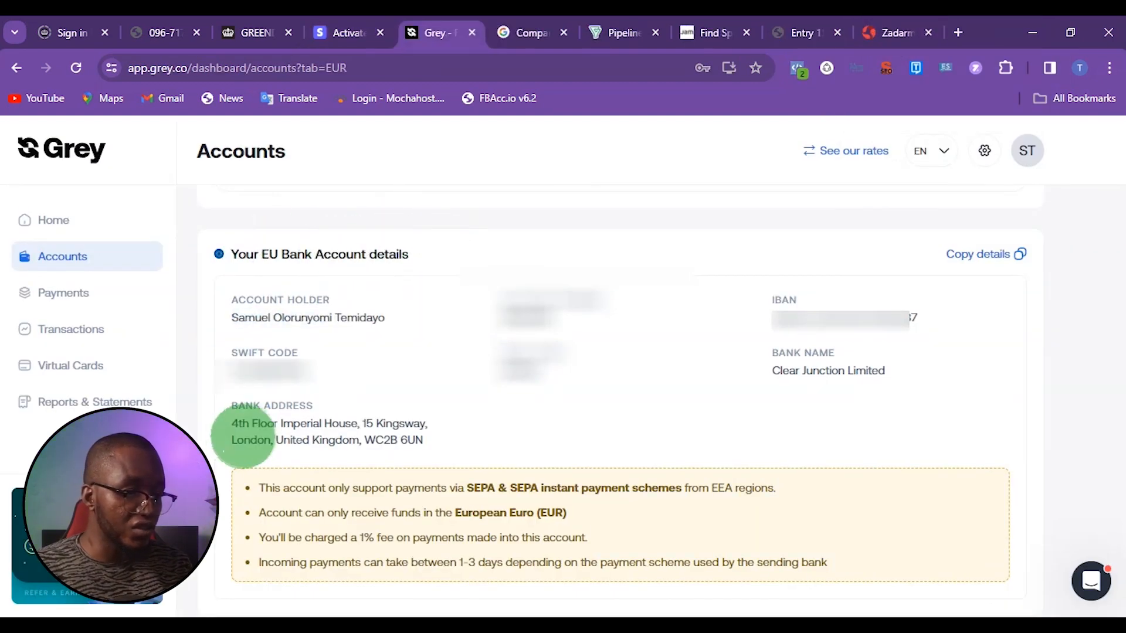
drag(226, 422, 302, 432)
click(276, 440)
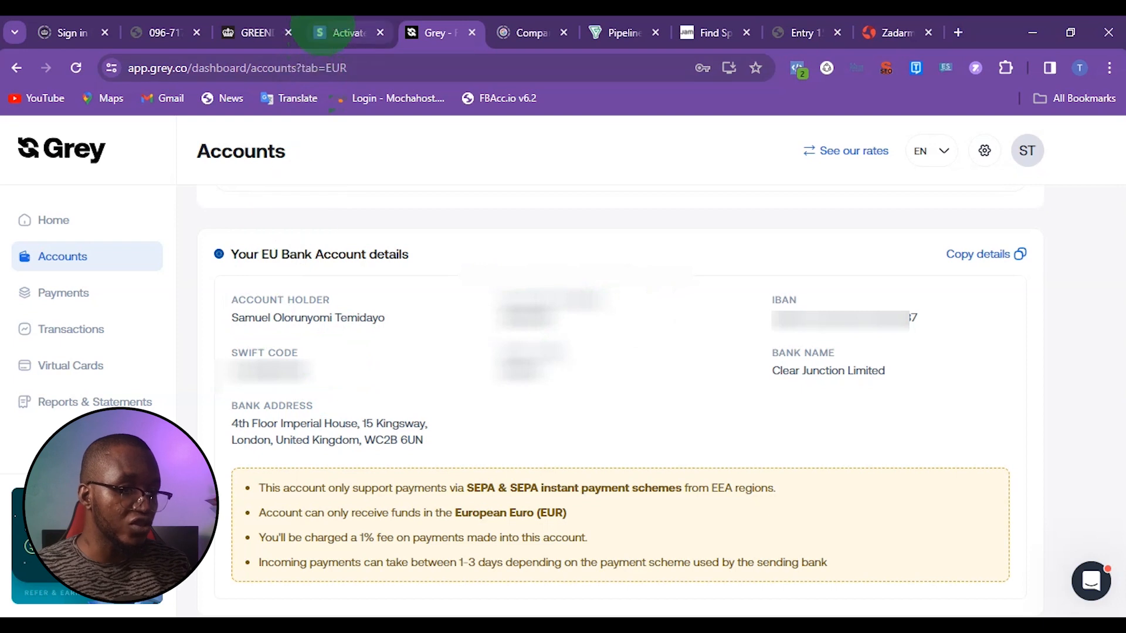
- Check which account identifier the Stripe bank form requires, and copy the IBAN from the EU bank account details in Grey
click(337, 32)
scroll(288, 514, down, 3)
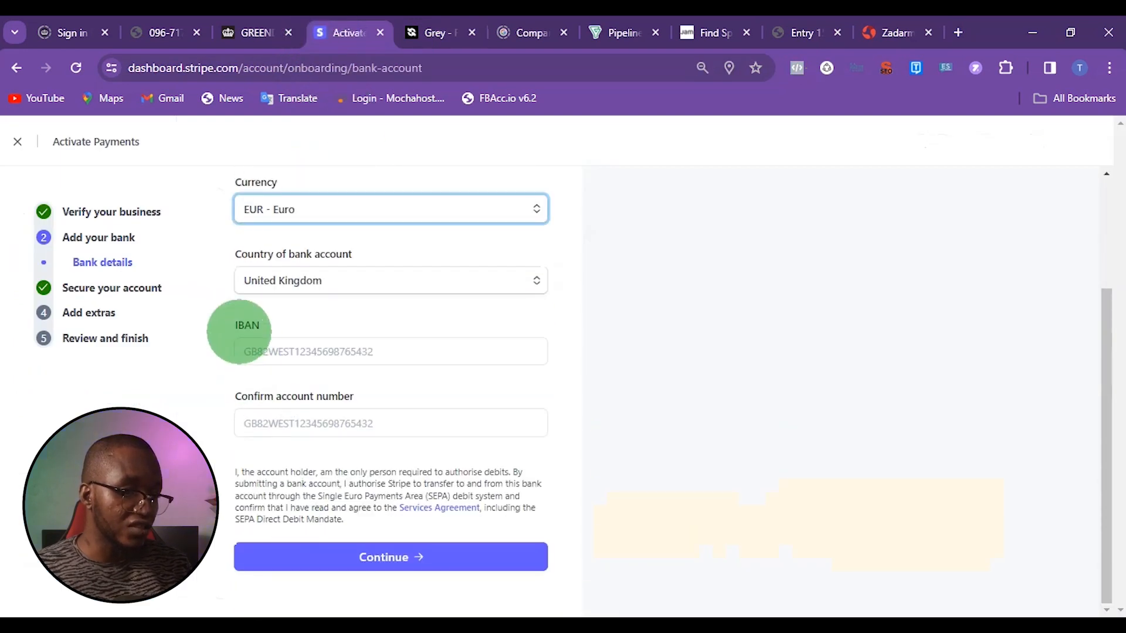
drag(229, 322, 282, 318)
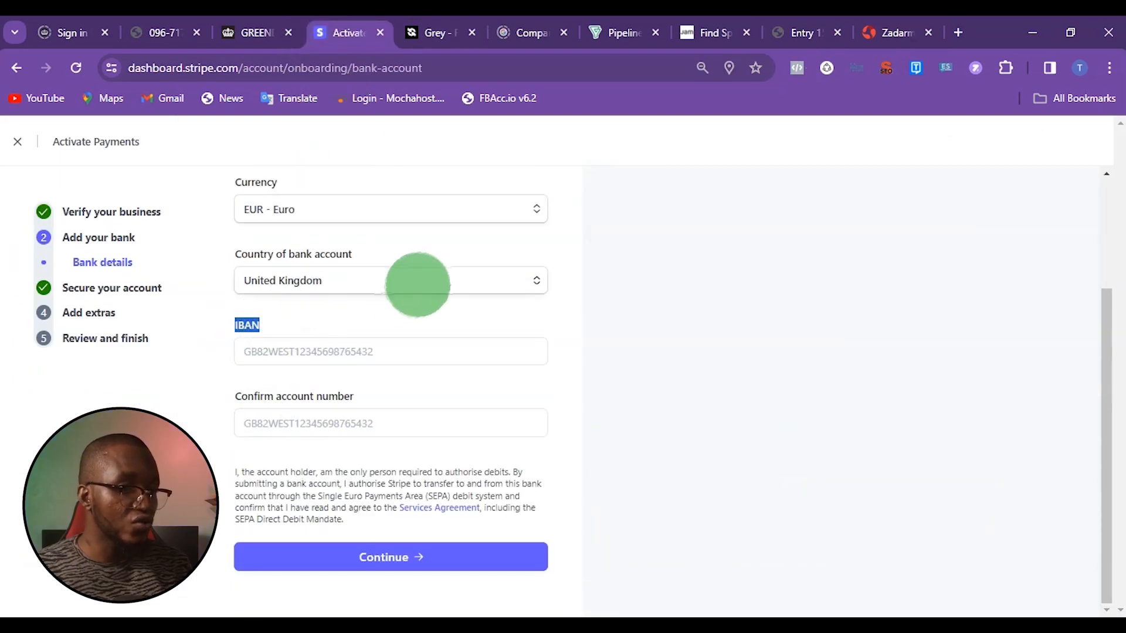
click(418, 31)
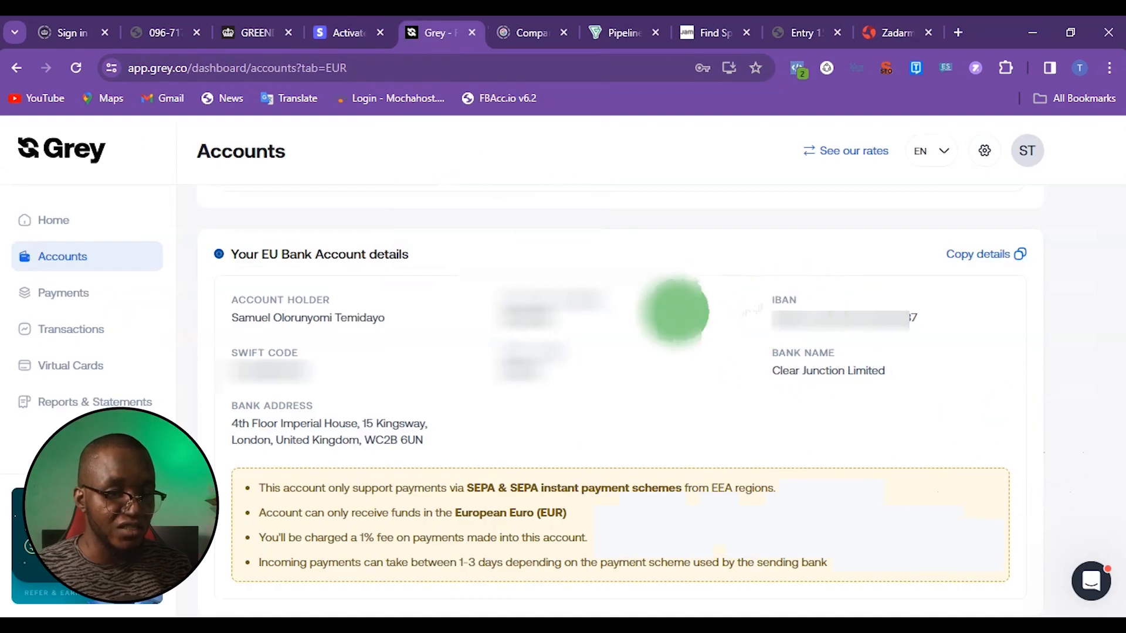
drag(767, 322, 960, 318)
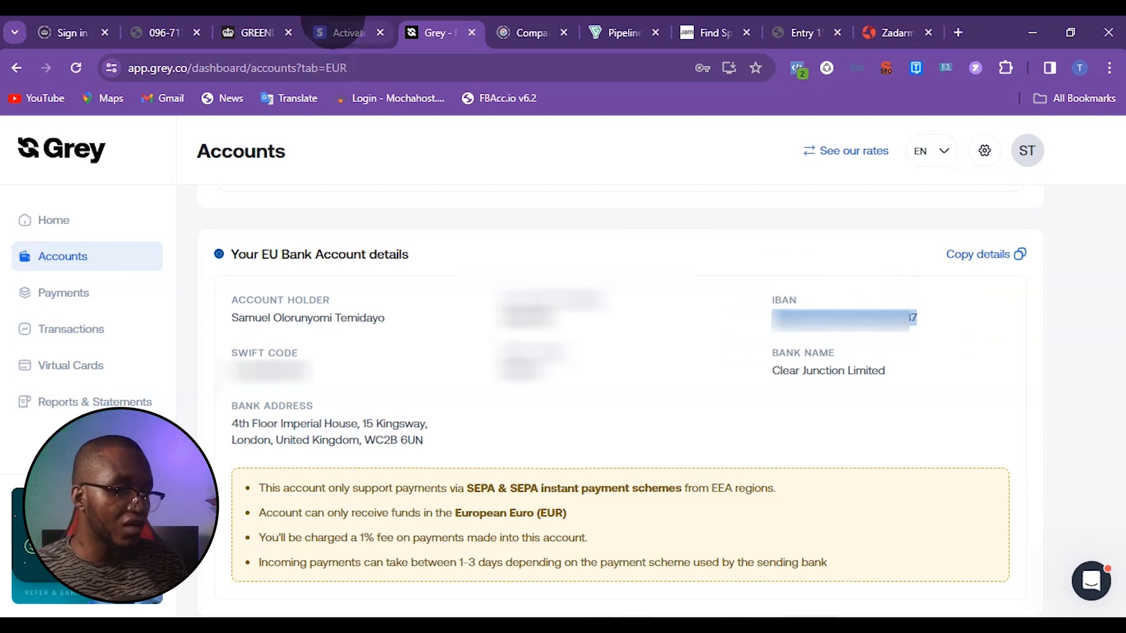
- Return to Stripe, paste the copied IBAN into both the IBAN and confirmation fields, and submit the bank details
click(342, 32)
click(300, 358)
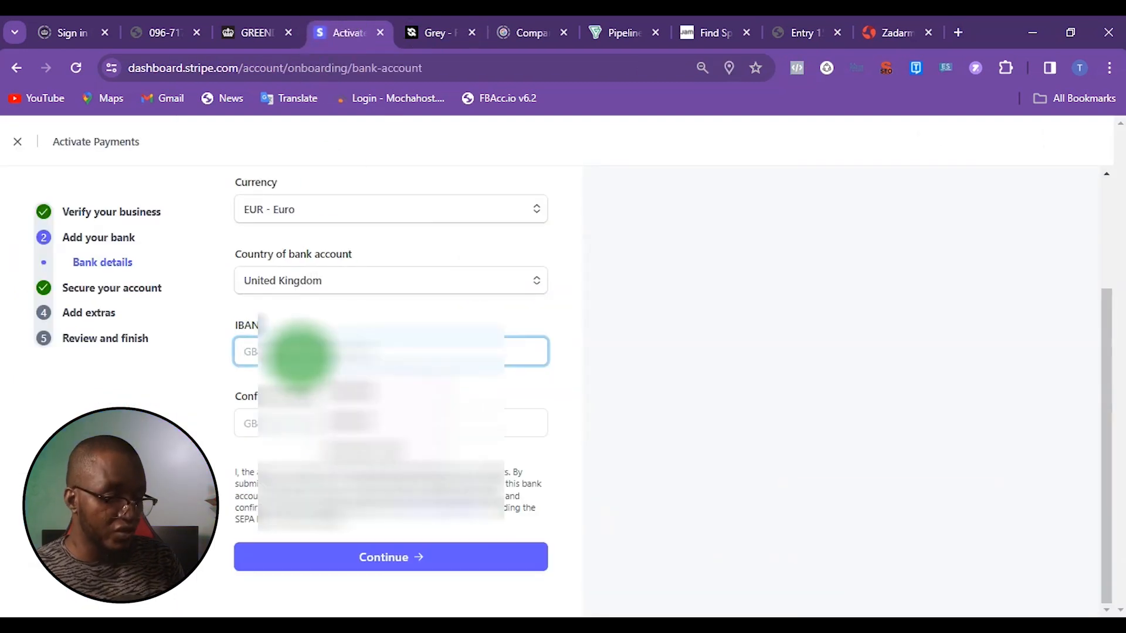
key(ctrl+v)
click(258, 423)
key(ctrl+v)
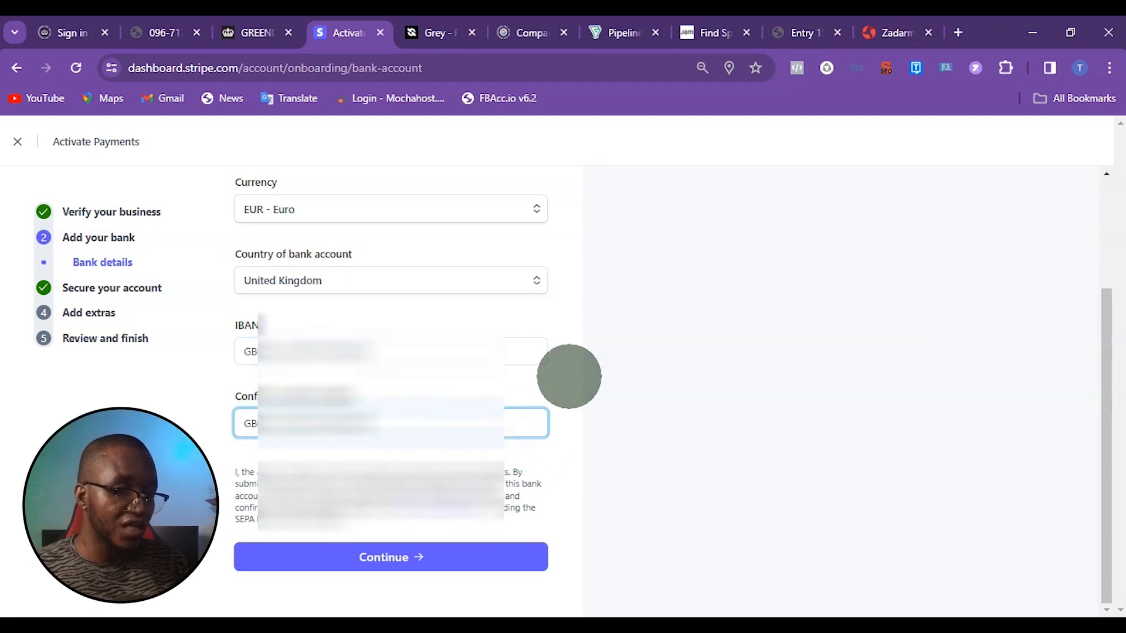
click(422, 558)
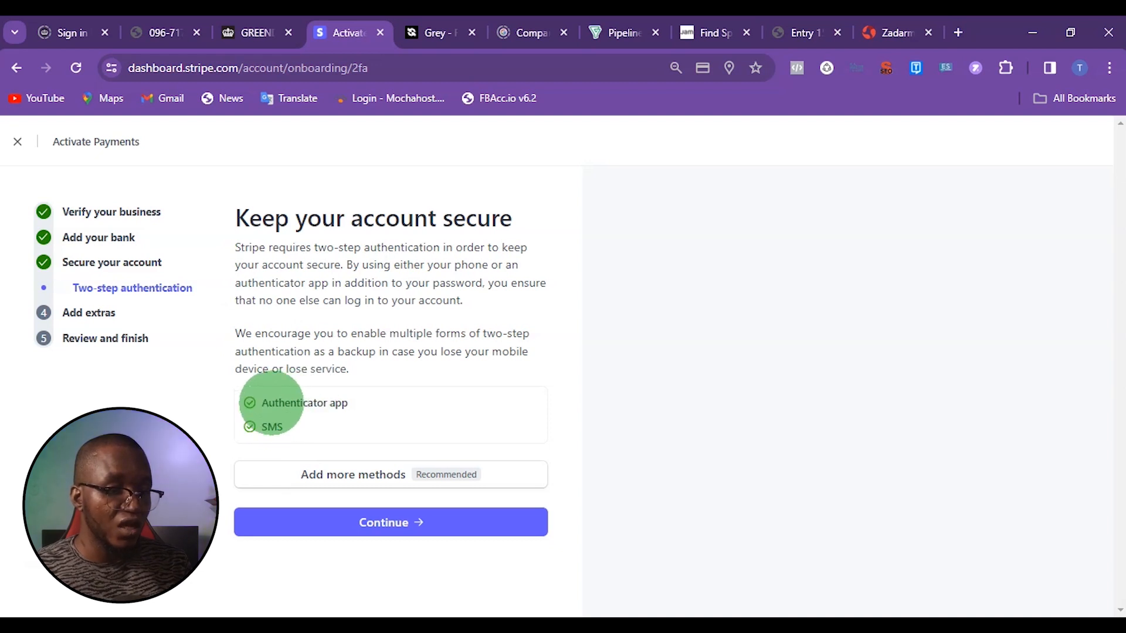
- Review the authenticator app and SMS methods for two-step authentication and continue without adding more
drag(259, 405, 377, 389)
click(356, 406)
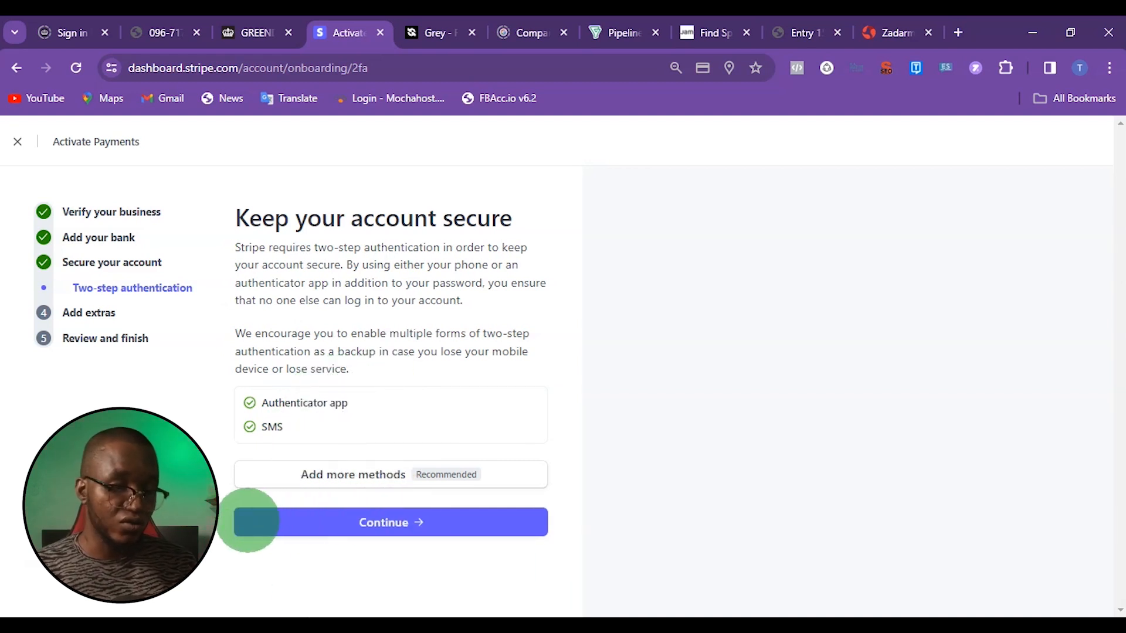
click(409, 520)
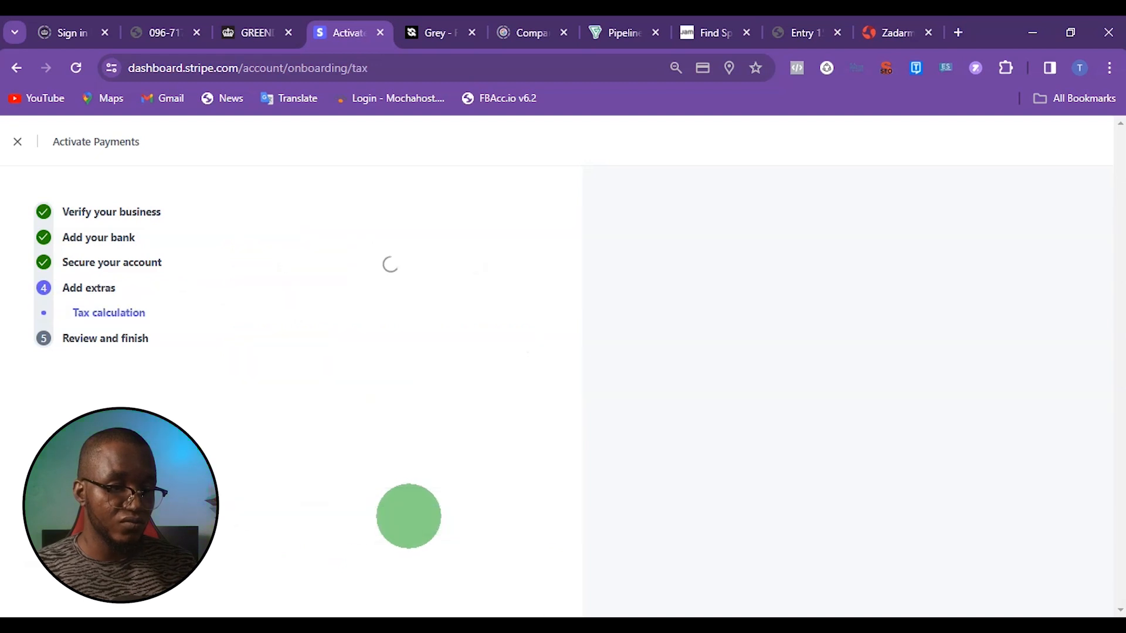
- Skip the optional automated VAT calculation, then review the onboarding summary and agree to submit it
drag(228, 238, 540, 254)
click(535, 254)
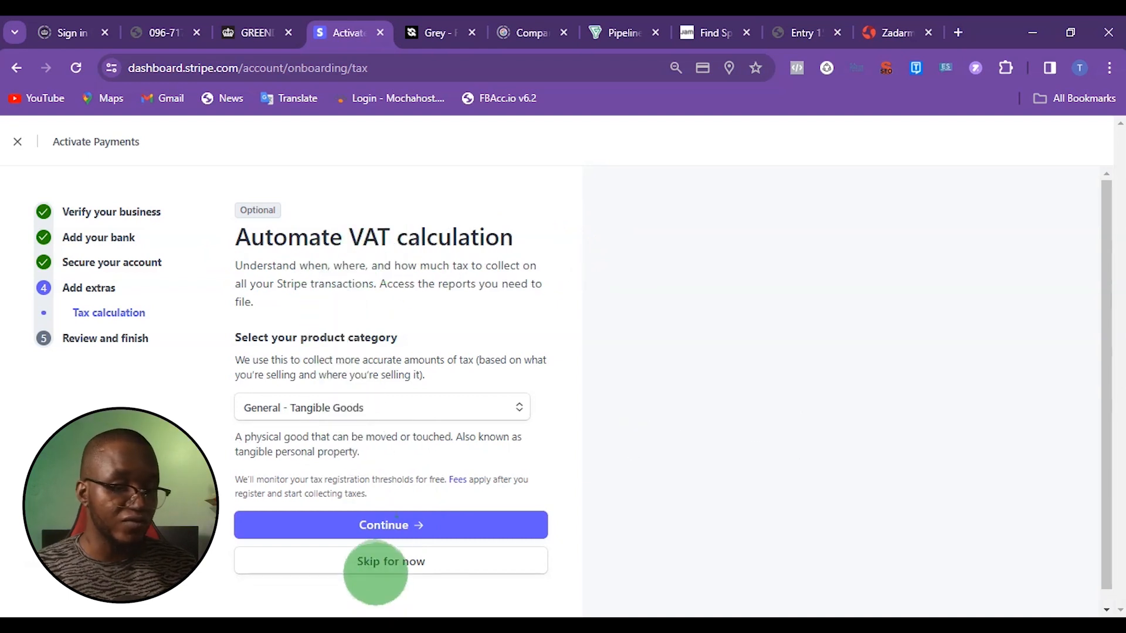
click(372, 560)
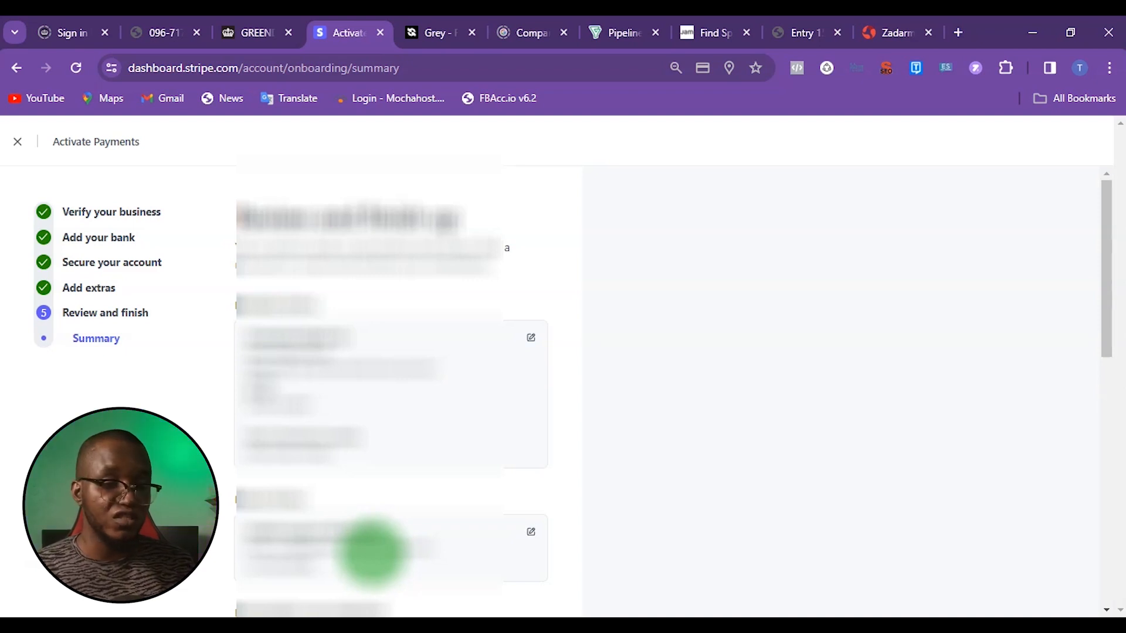
scroll(371, 551, down, 10)
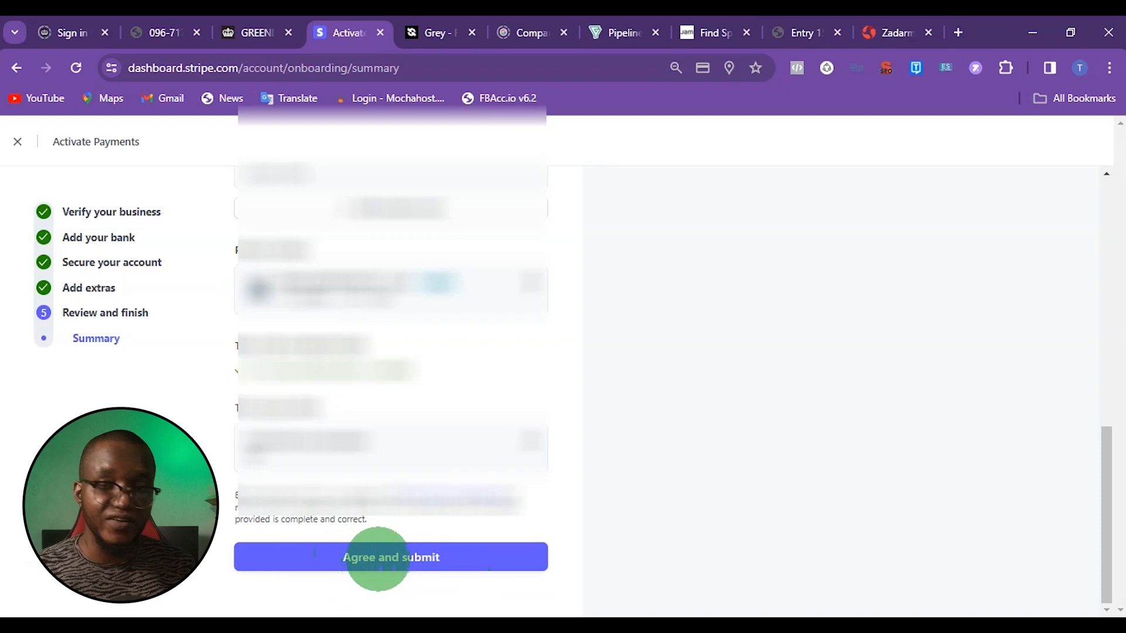
click(378, 559)
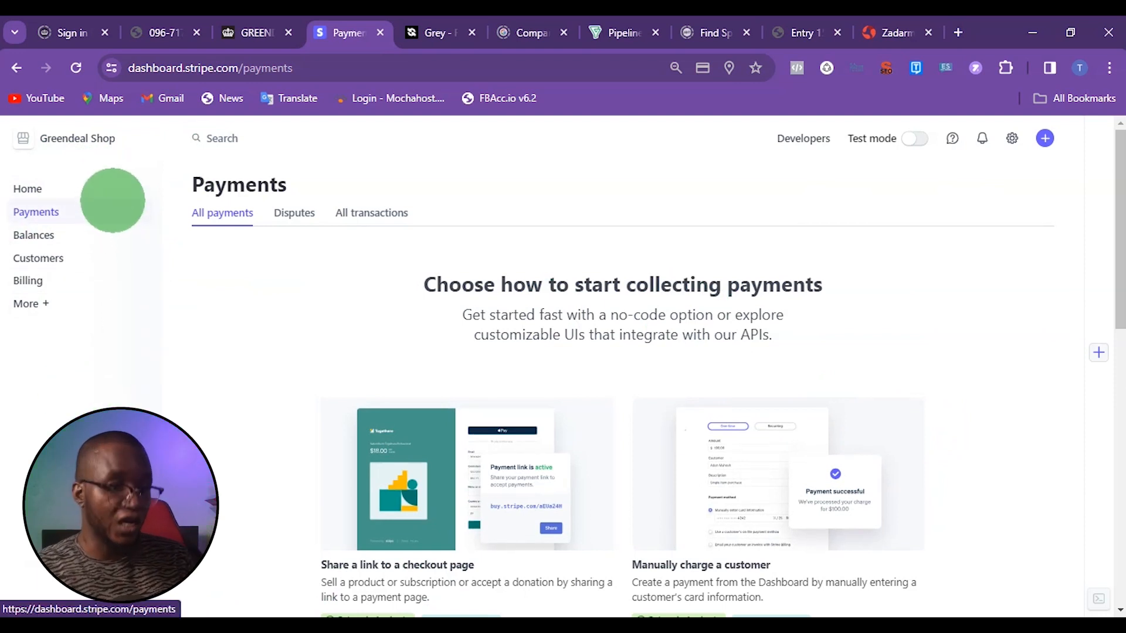
- Check the account status in the business settings for active verification tasks
click(62, 190)
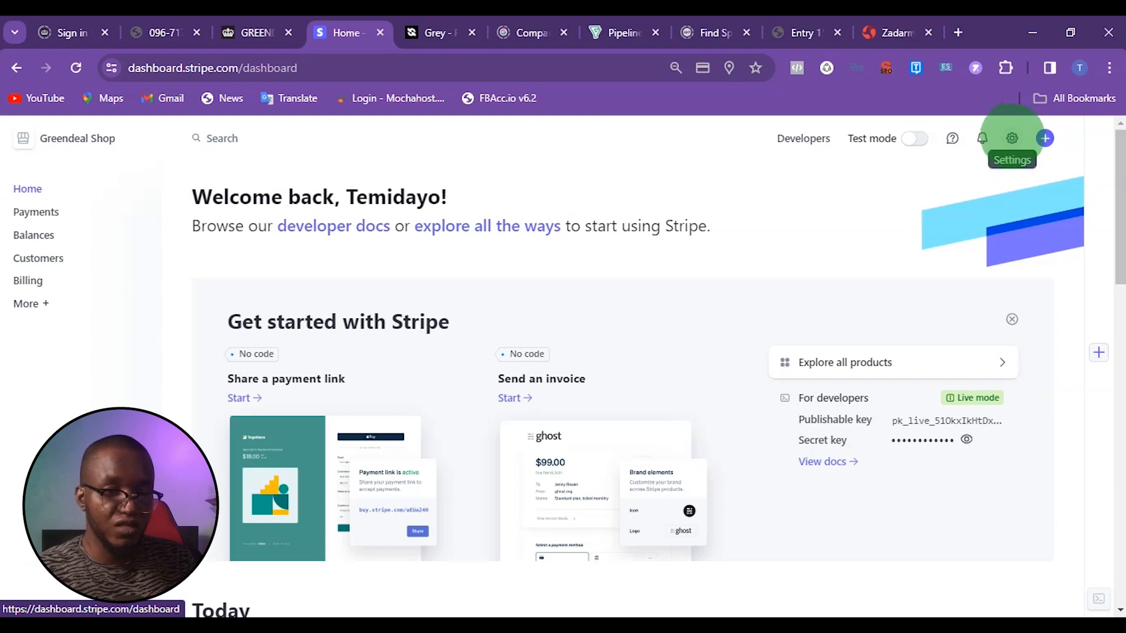
click(1013, 139)
click(976, 164)
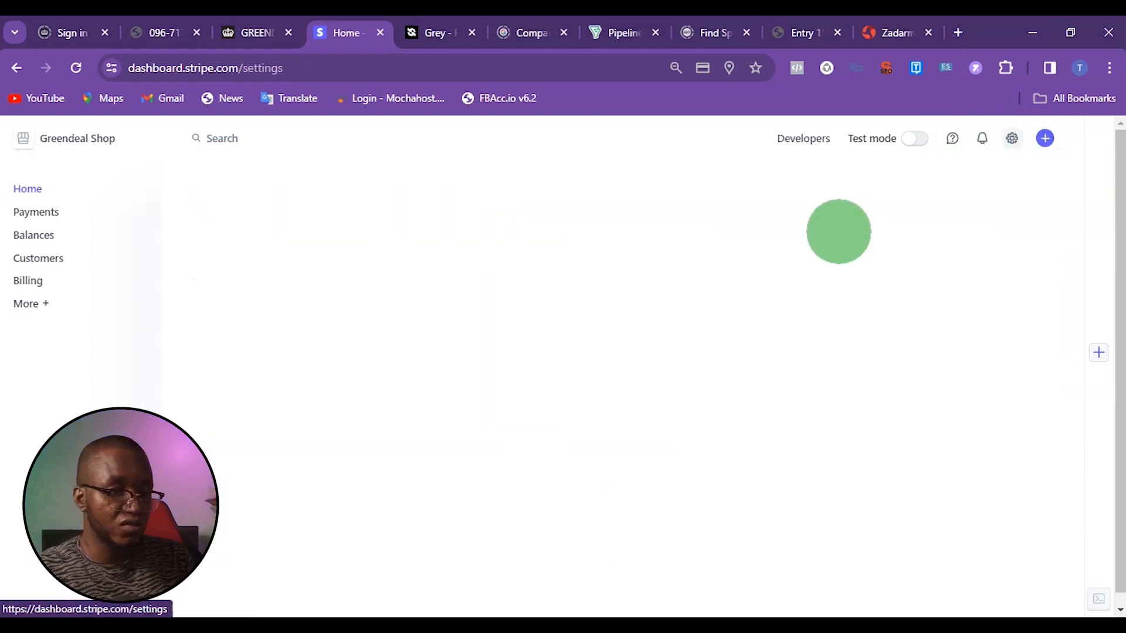
scroll(403, 329, down, 6)
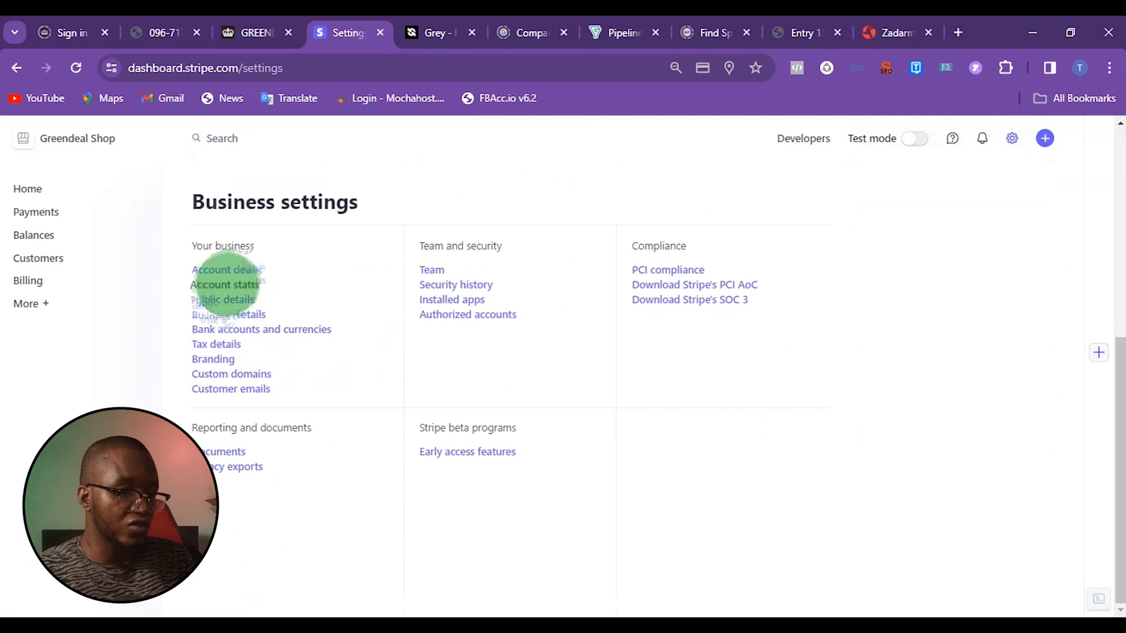
click(226, 285)
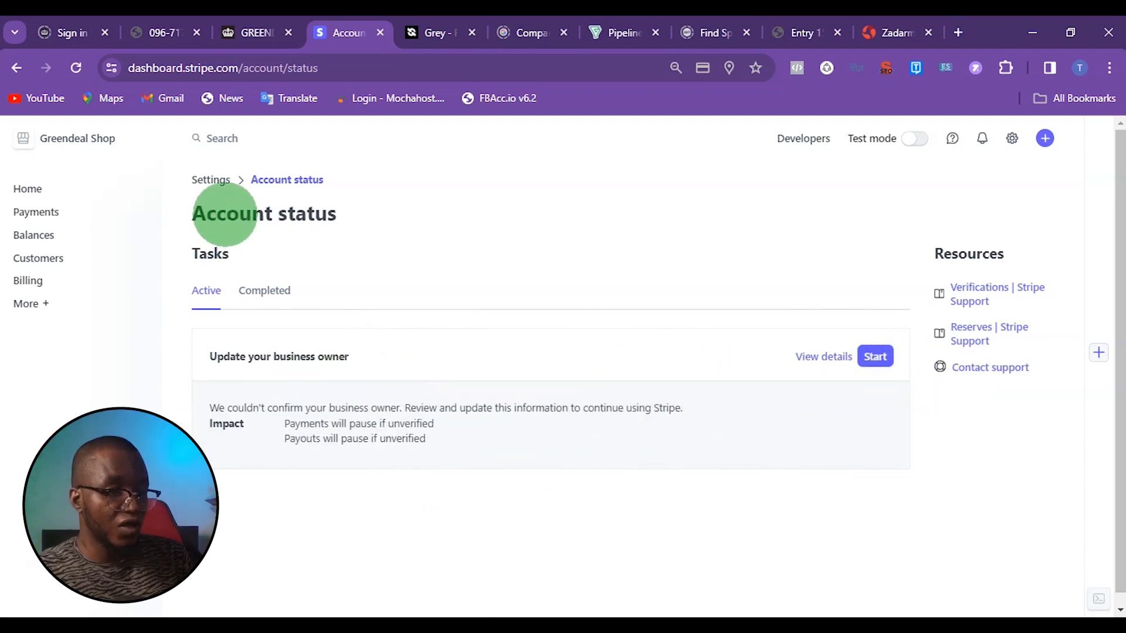
- Open the business details in the settings and start updating the owner entry flagged with missing required information
click(212, 179)
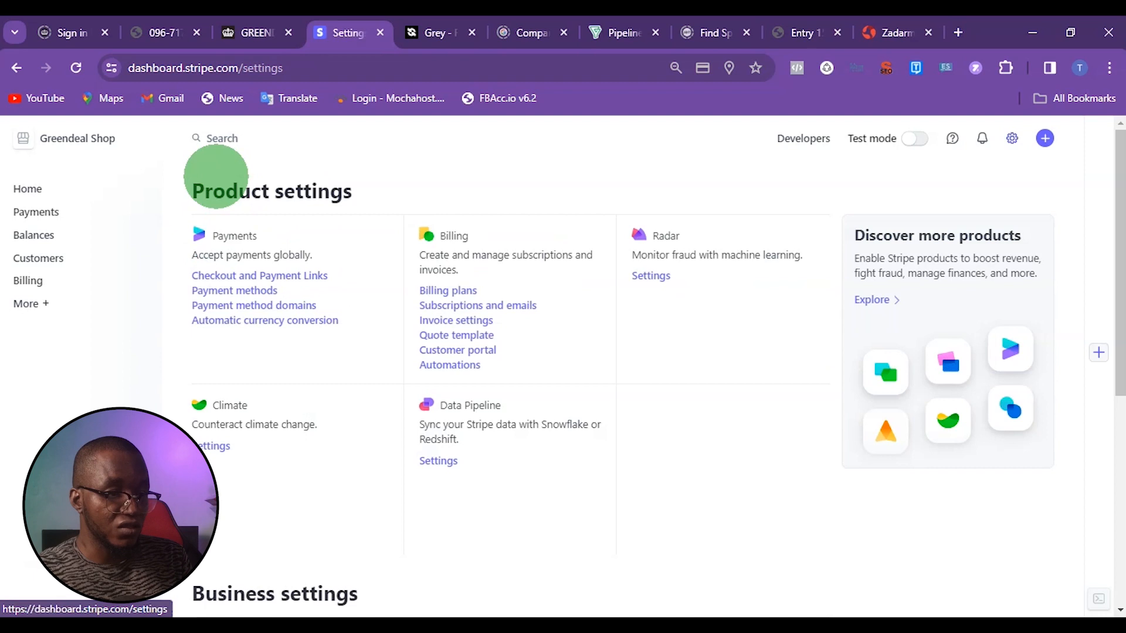
scroll(297, 428, down, 6)
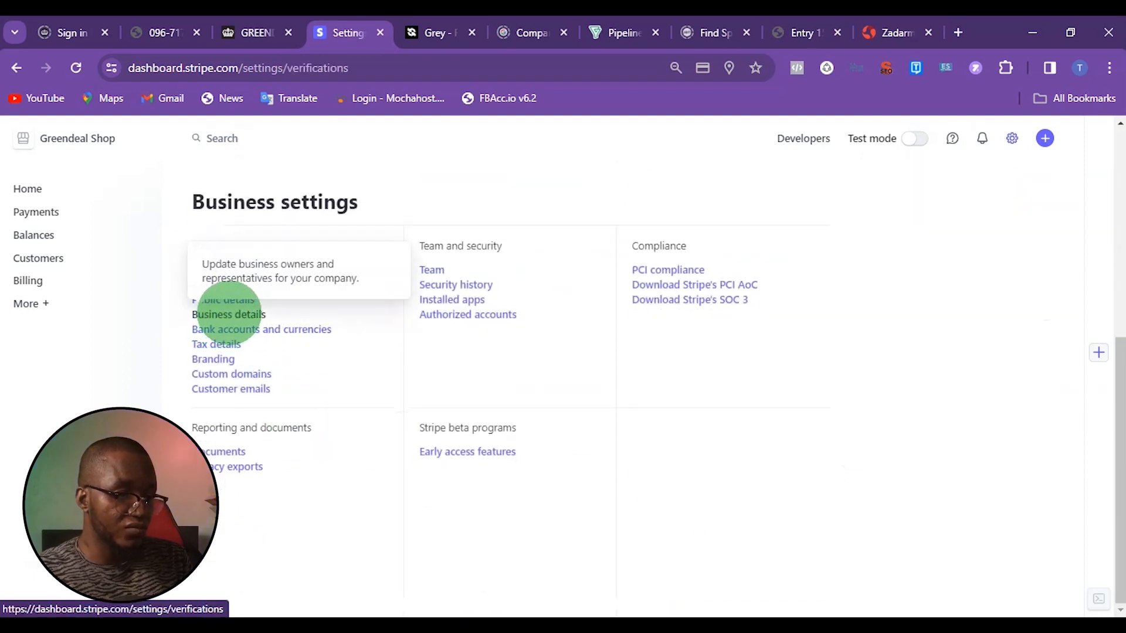
click(229, 314)
scroll(478, 352, down, 5)
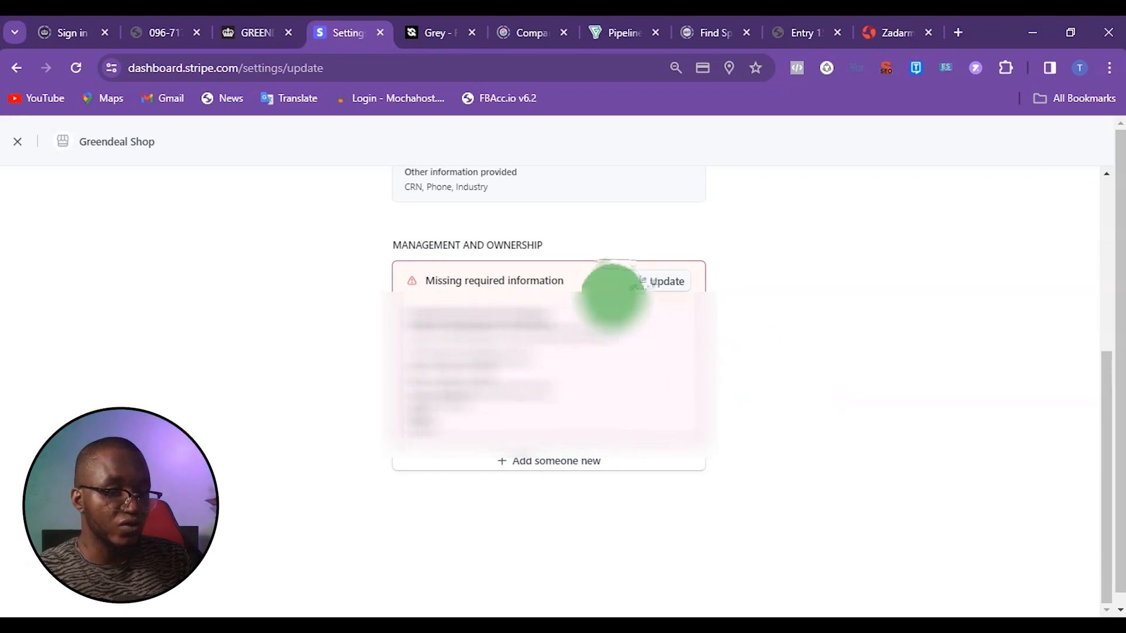
click(659, 282)
scroll(439, 263, down, 4)
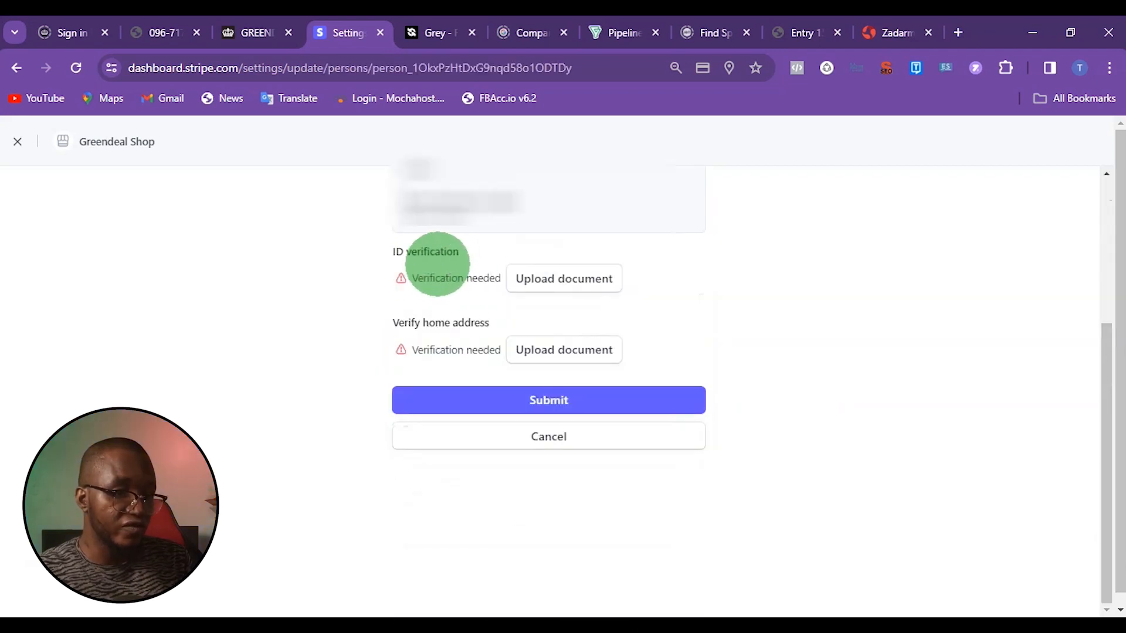
- Choose file upload for ID verification, provide the ID and home address documents, submit the owner's update and return to the dashboard
drag(401, 252, 487, 255)
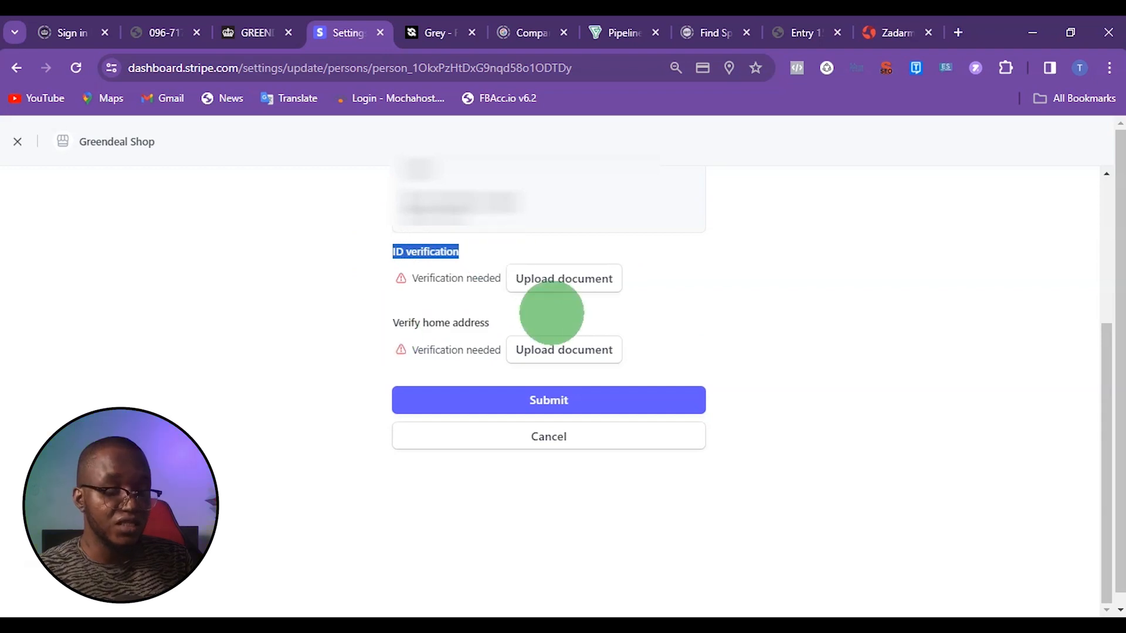
drag(390, 326, 614, 320)
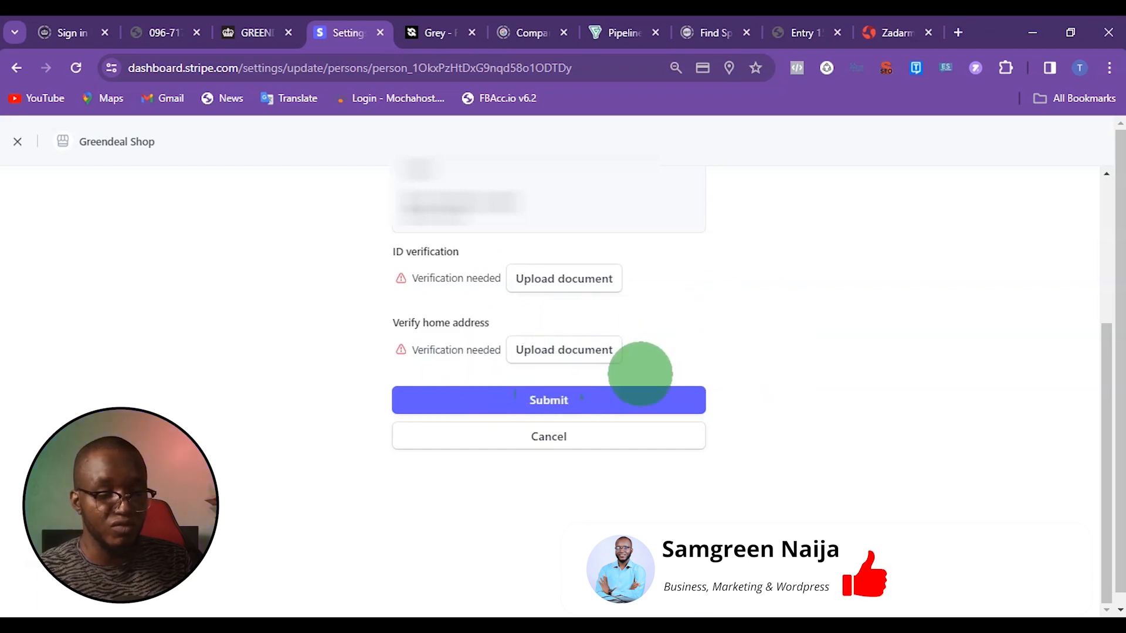
click(550, 279)
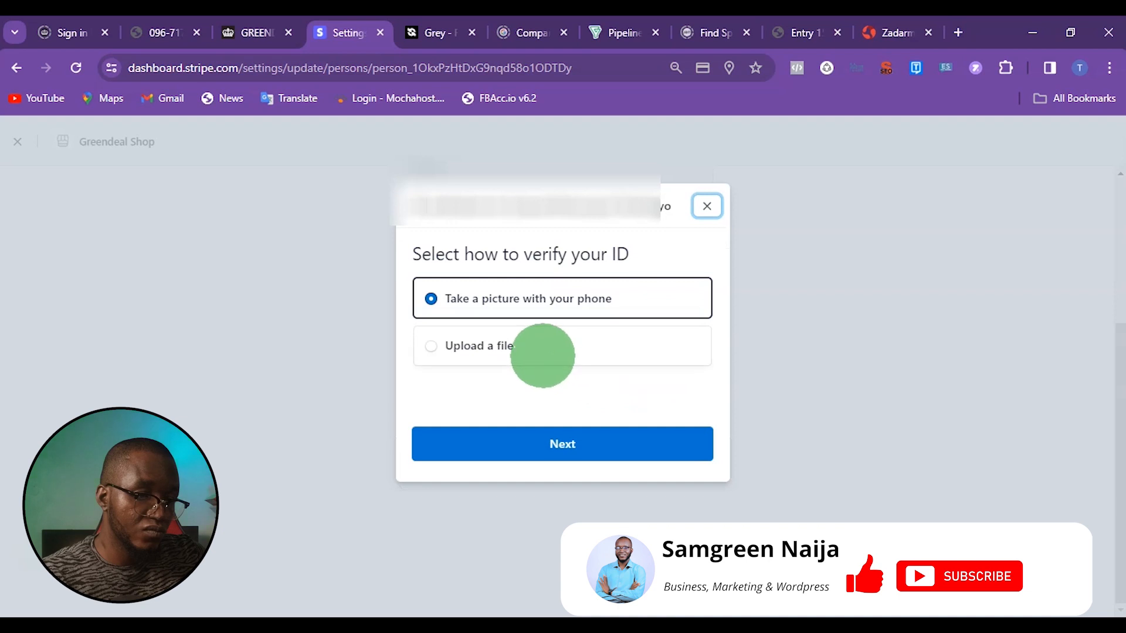
click(540, 346)
click(560, 445)
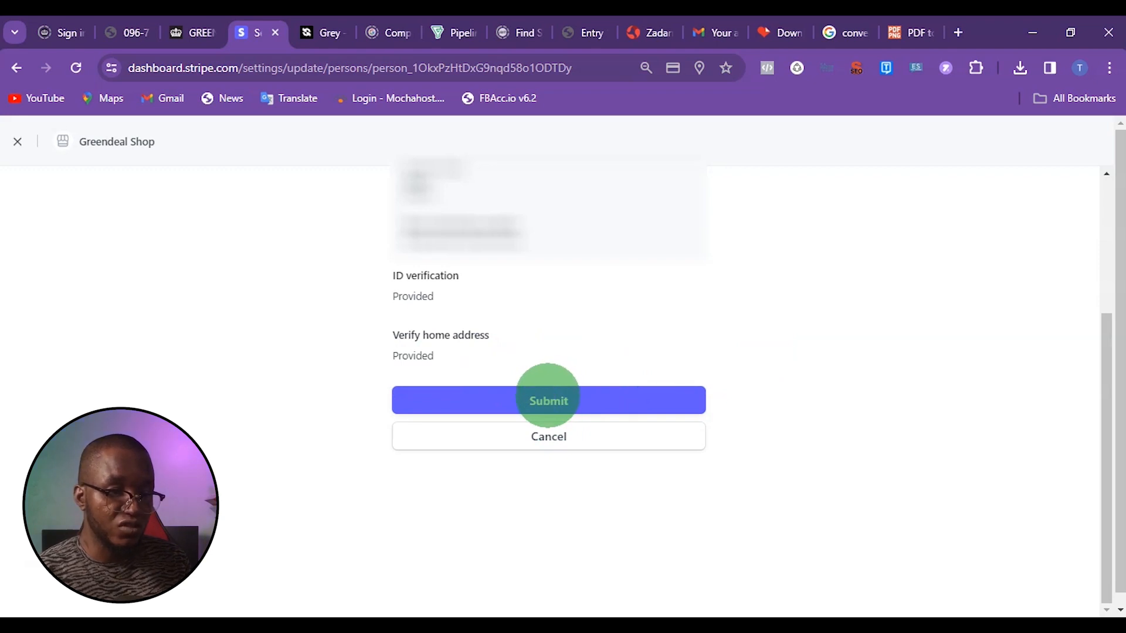
click(548, 398)
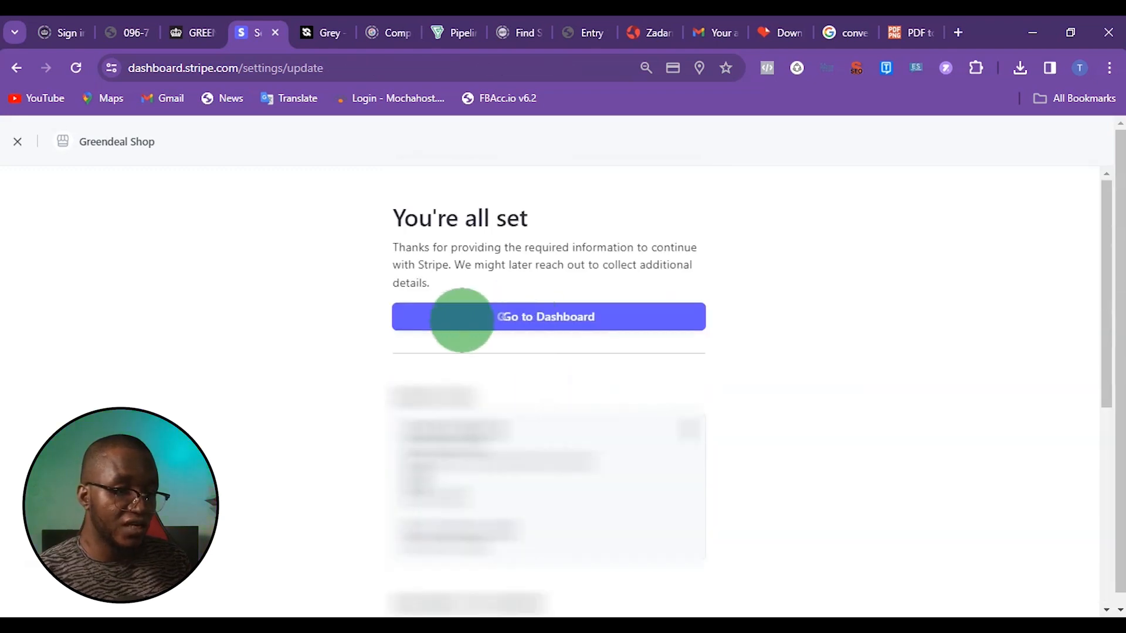
click(551, 317)
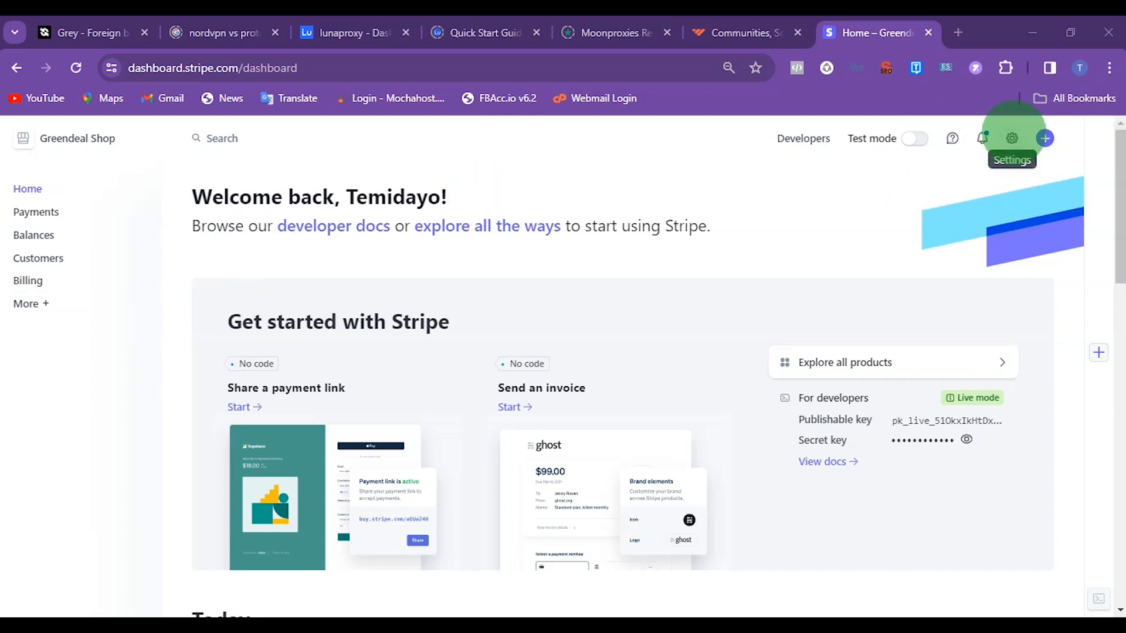
- Check the active and completed tasks in the account status, then open the payments page
click(1012, 139)
click(967, 170)
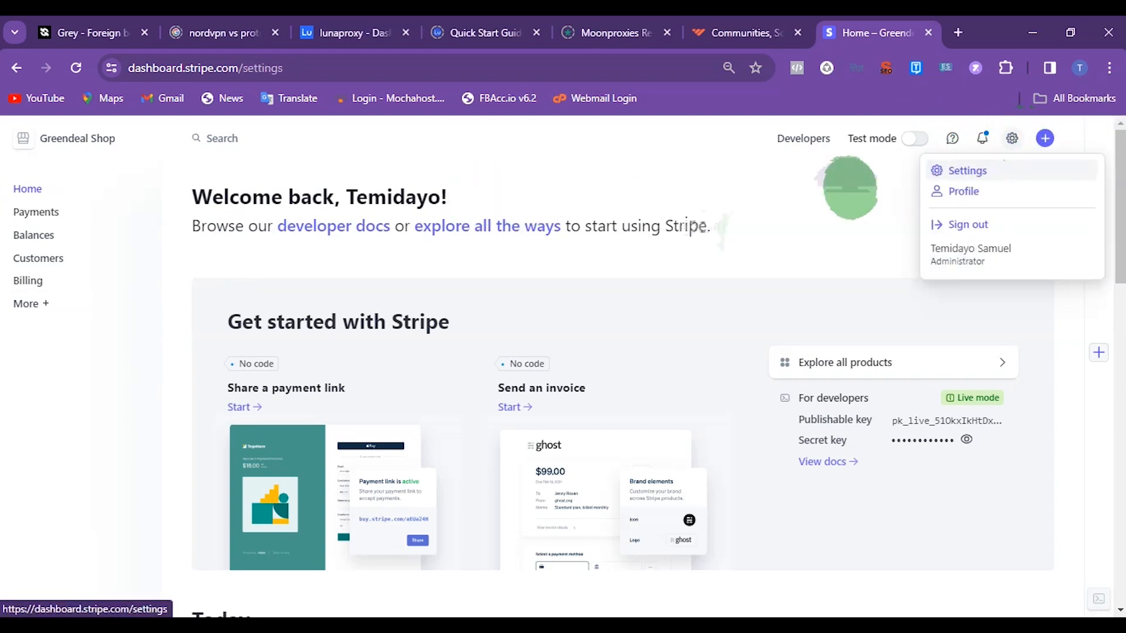
scroll(352, 323, down, 6)
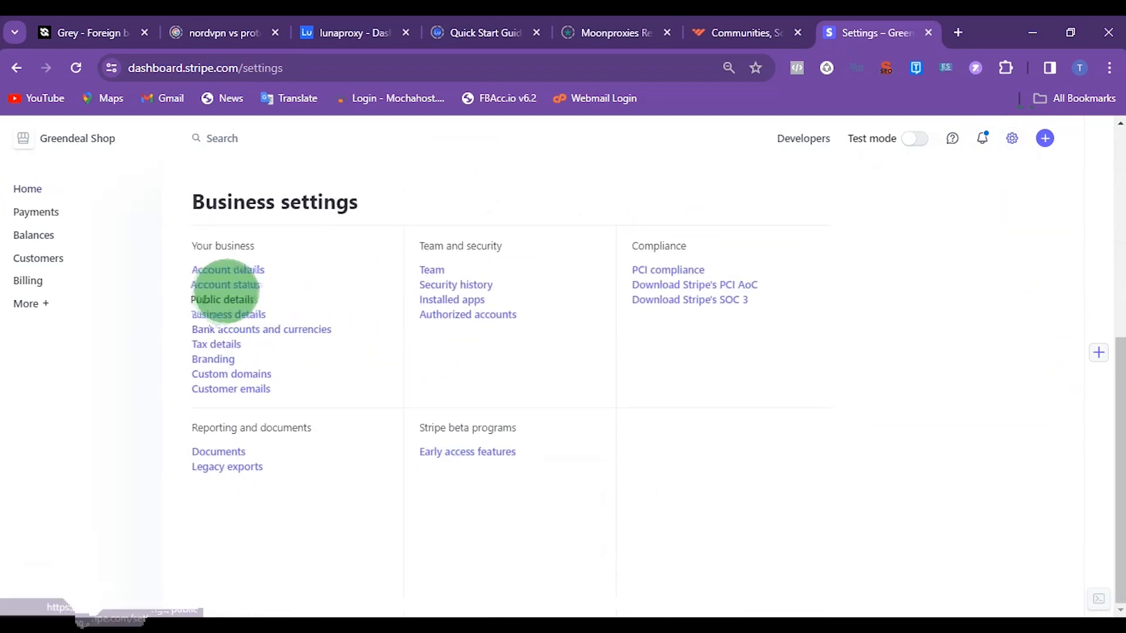
click(238, 284)
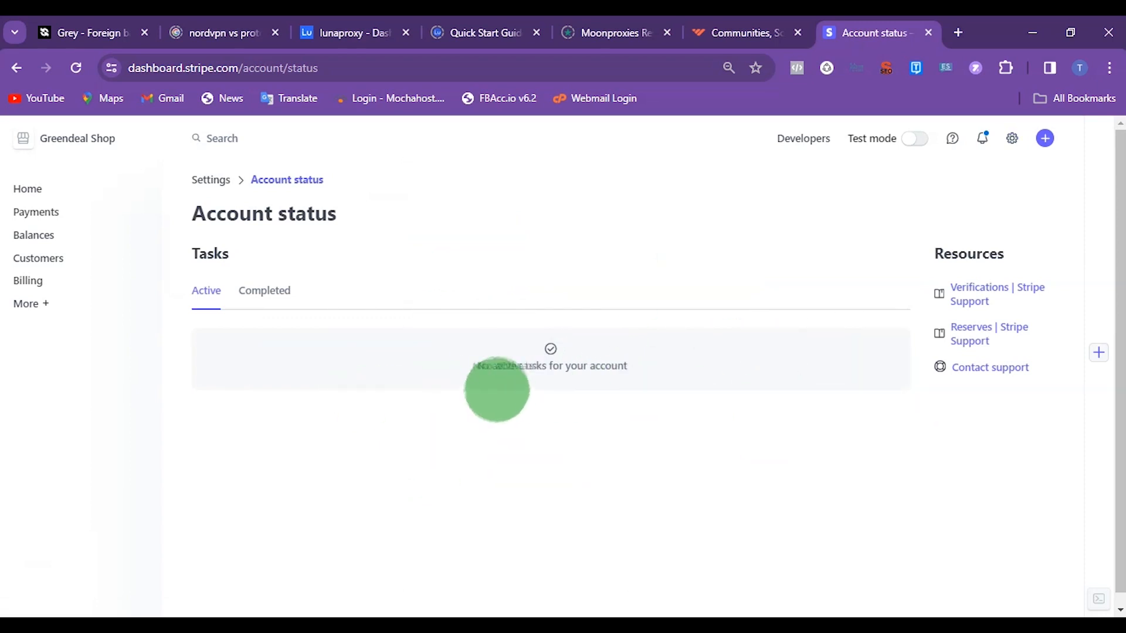
click(259, 291)
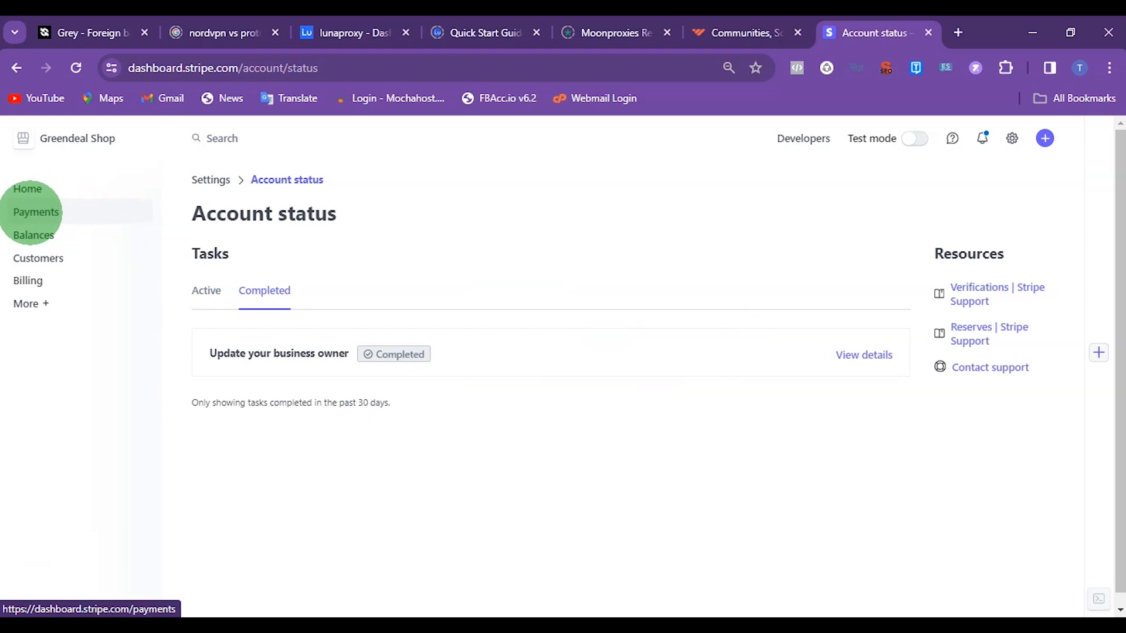
click(47, 212)
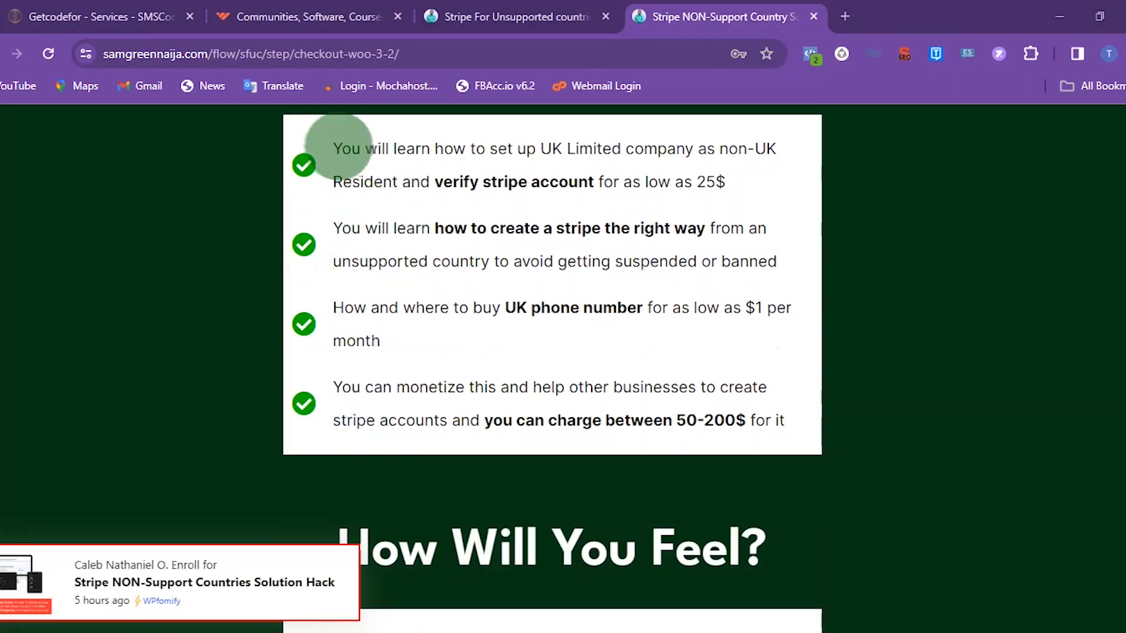
- Examine what the Stripe NON-Support Countries course on samgreennaija.com teaches, including company setup, phone number, monetization and withdrawals
drag(342, 148, 784, 178)
click(377, 238)
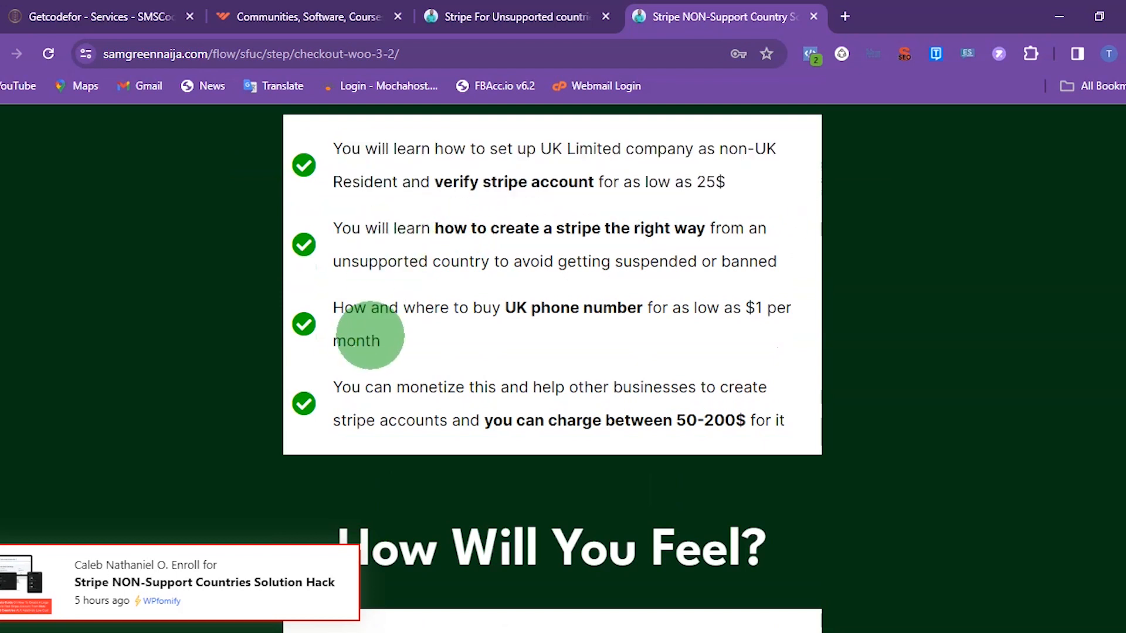
drag(329, 300, 487, 352)
click(397, 378)
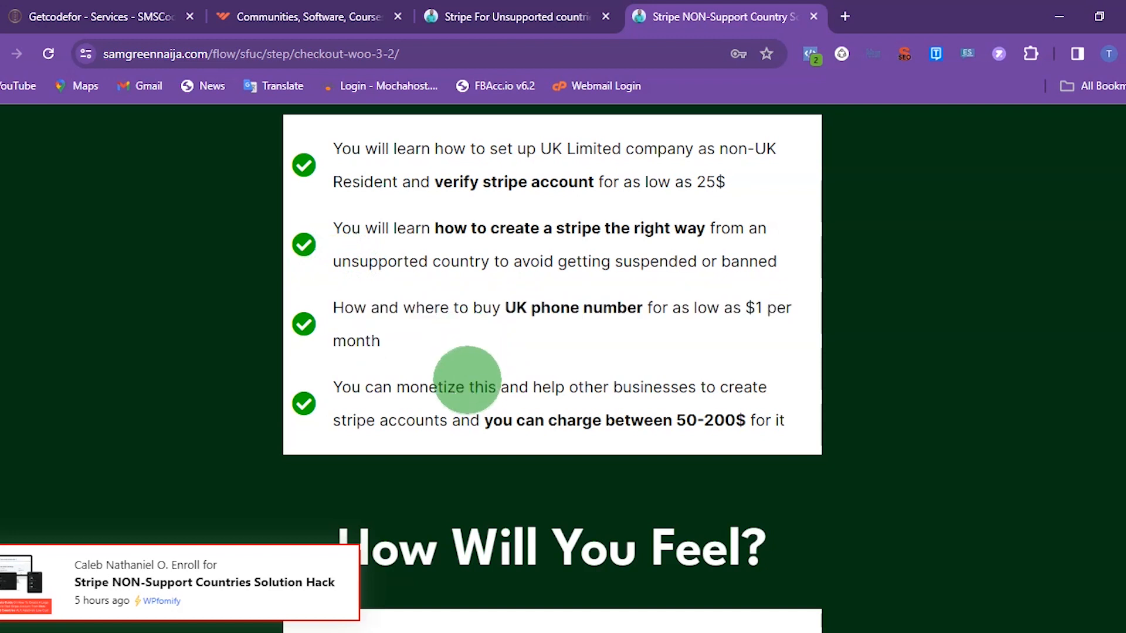
drag(334, 384, 748, 428)
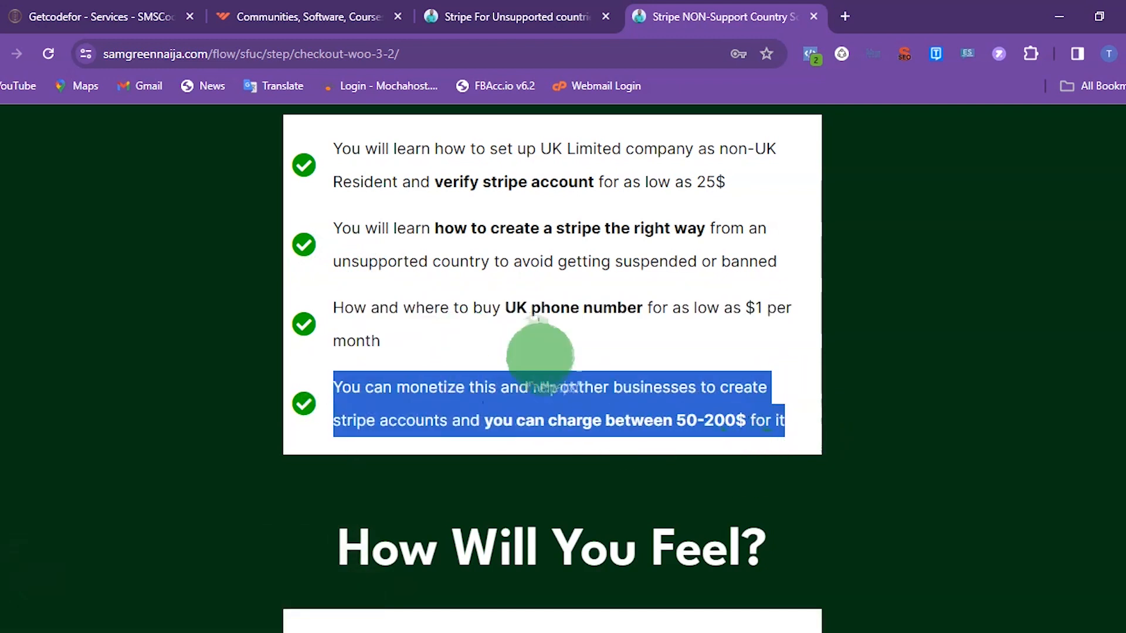
click(540, 387)
scroll(503, 478, down, 5)
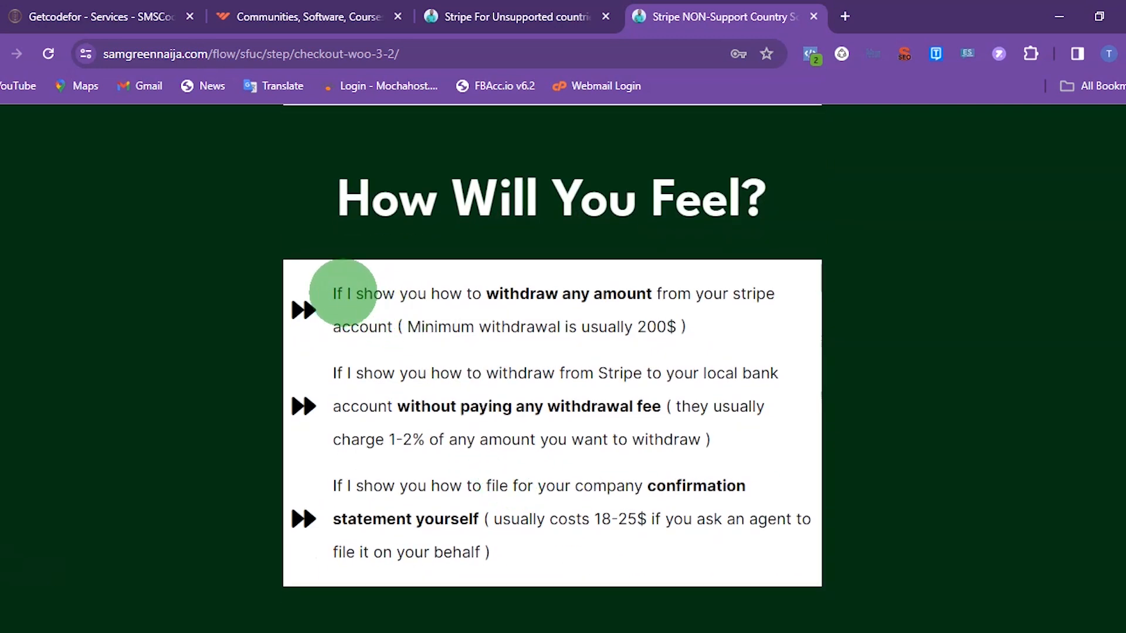
drag(316, 293, 729, 333)
click(581, 399)
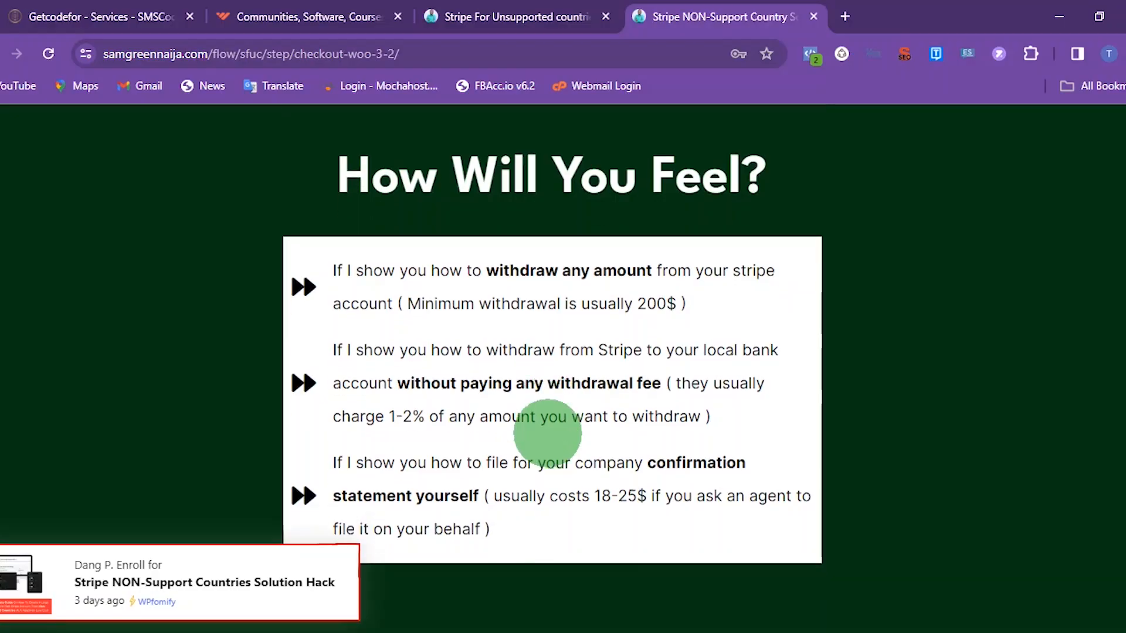
- Examine the course's price timeline above the checkout form
scroll(546, 431, down, 15)
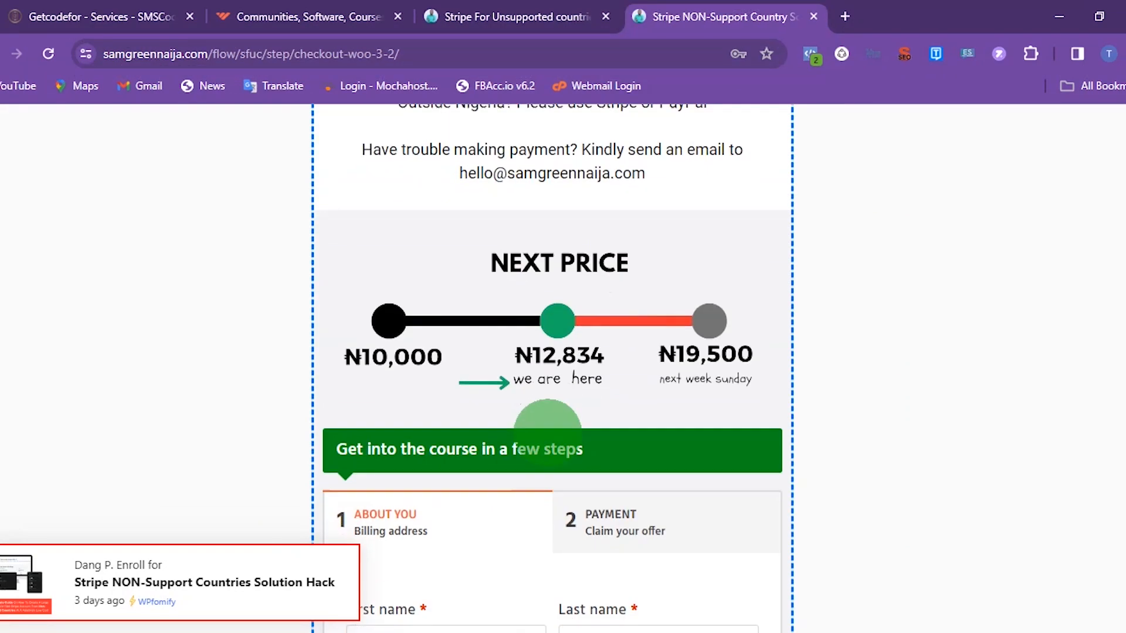
scroll(547, 433, up, 4)
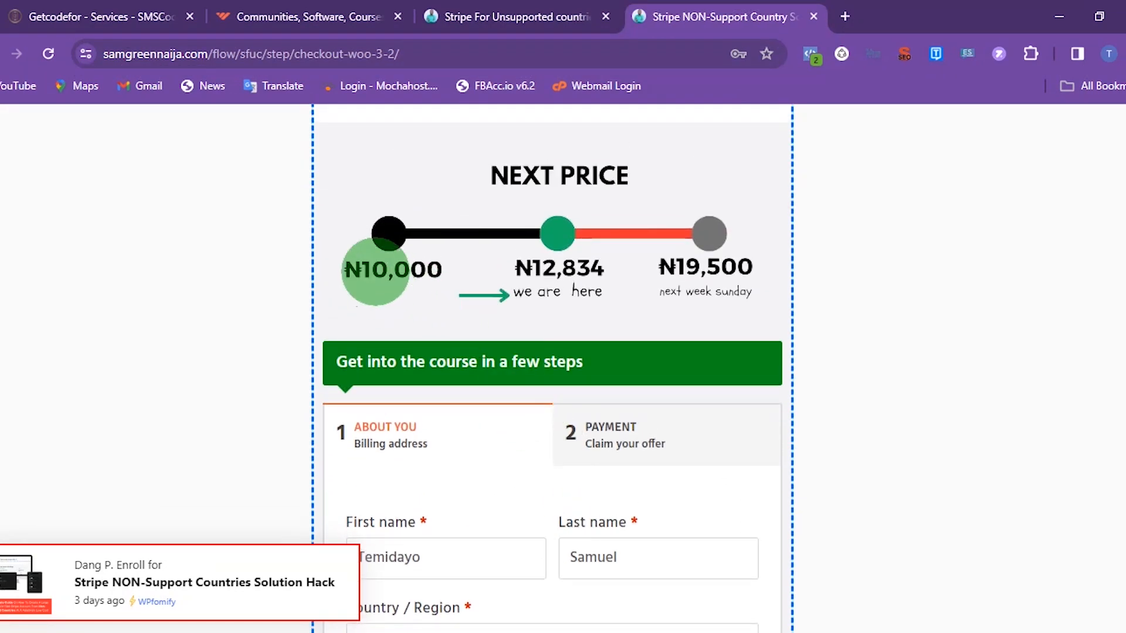
scroll(496, 281, up, 3)
scroll(499, 274, down, 3)
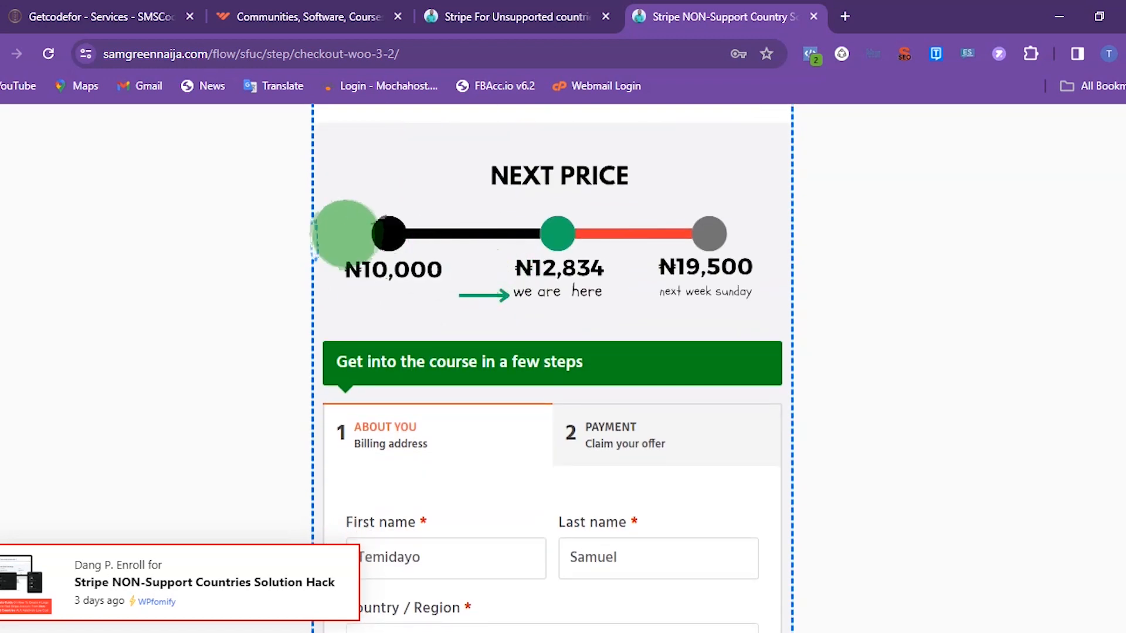
drag(347, 259, 710, 282)
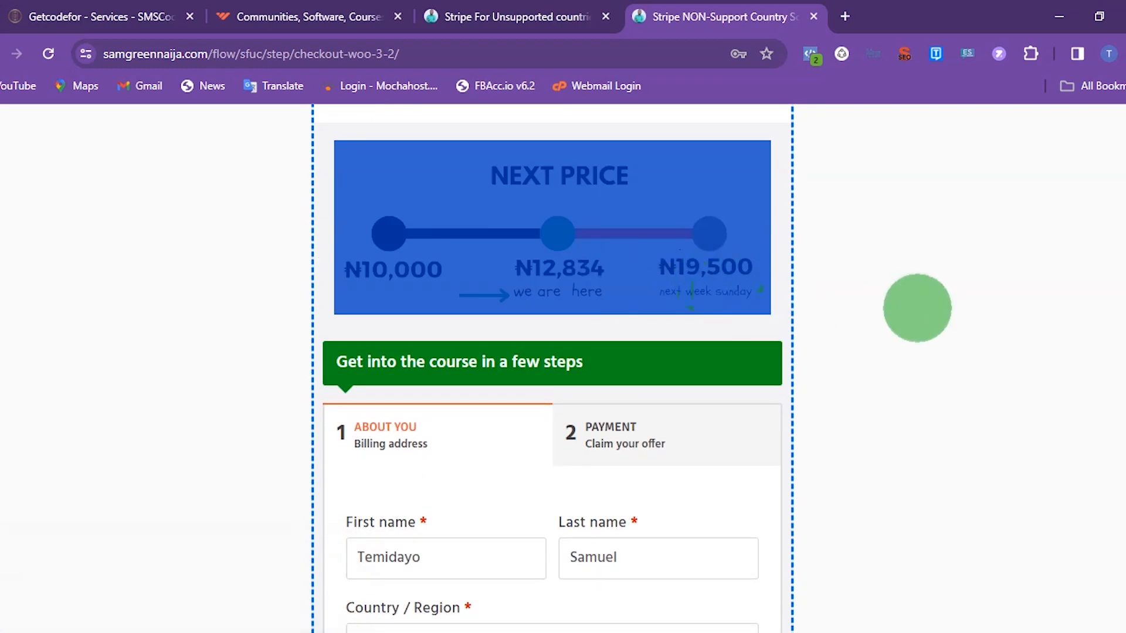
click(917, 306)
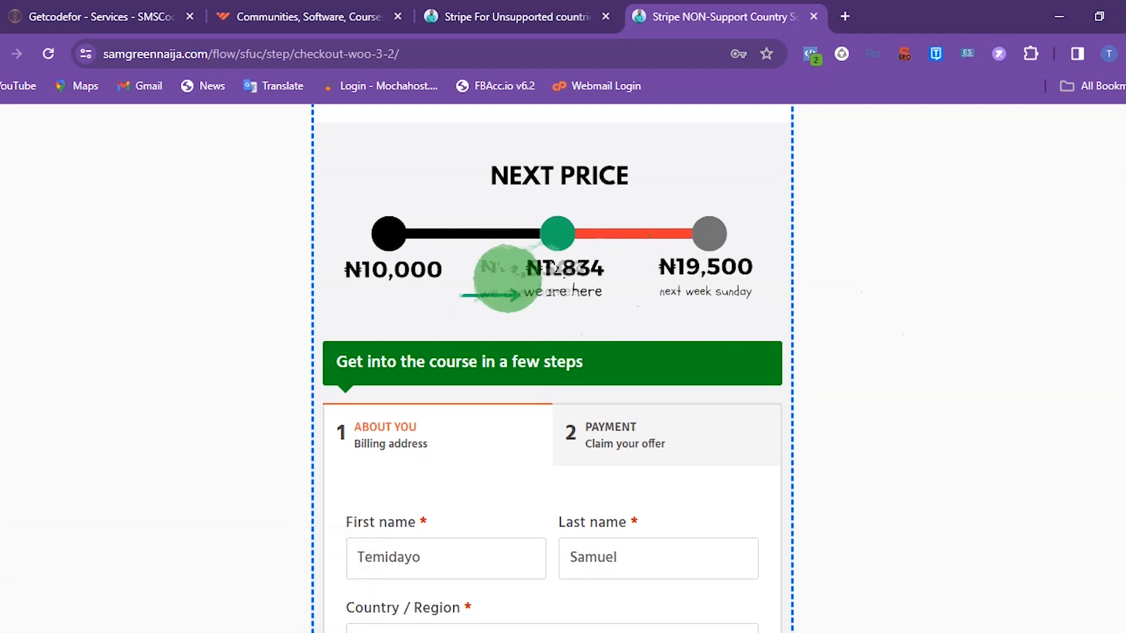